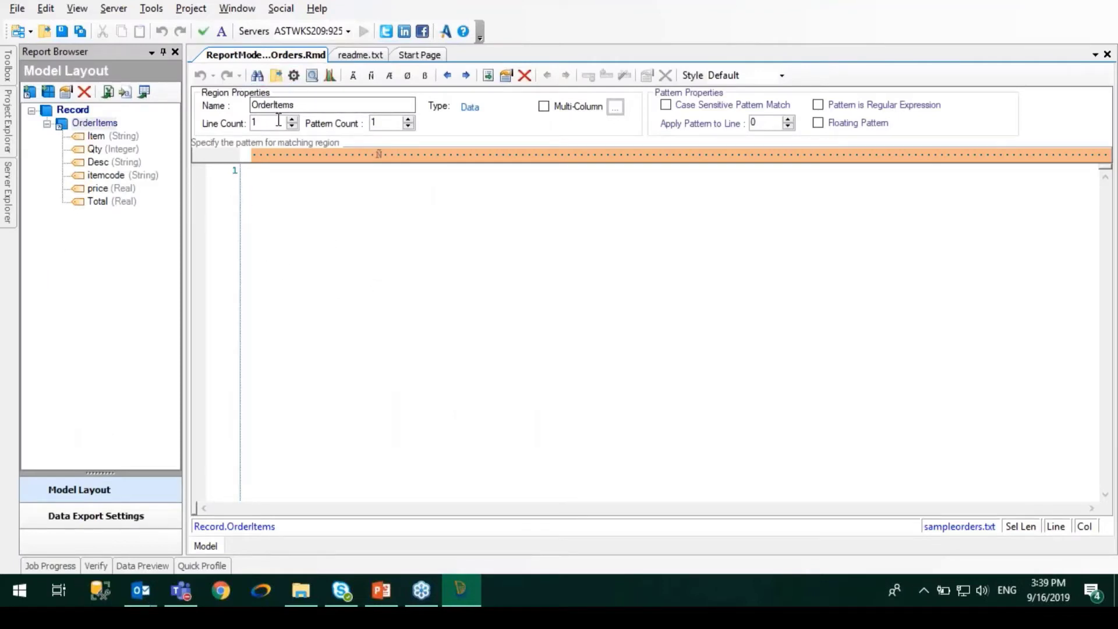
- Load the sampleorders text file from MODULE_2, Exercise_1_CreatingDataRegions-Fields, into the open report model
click(275, 75)
double_click(262, 127)
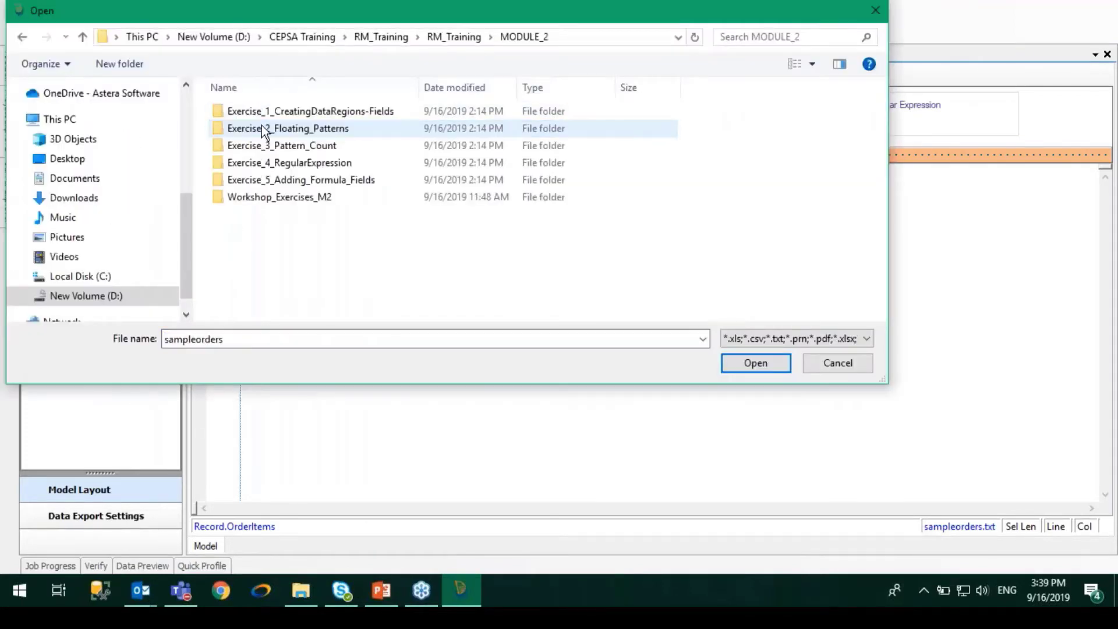
double_click(276, 111)
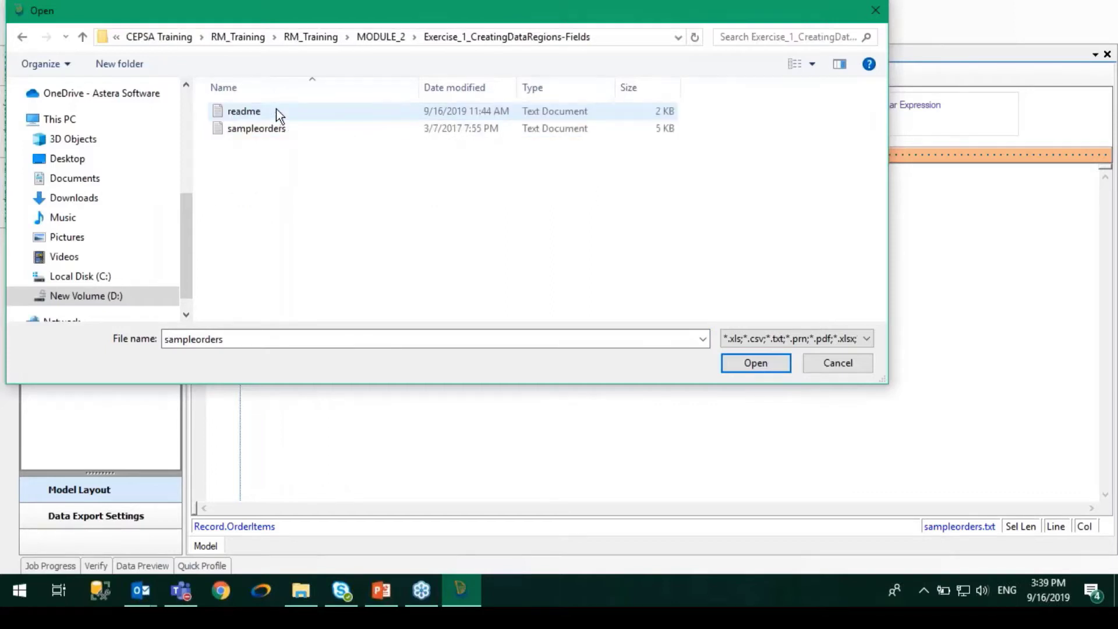
click(265, 134)
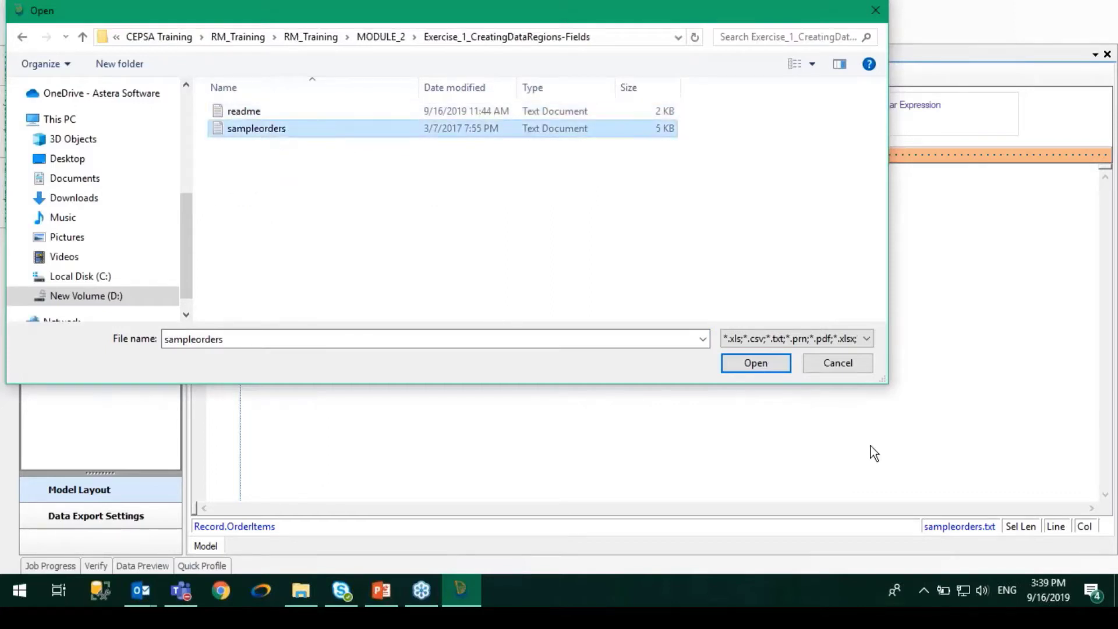
click(742, 354)
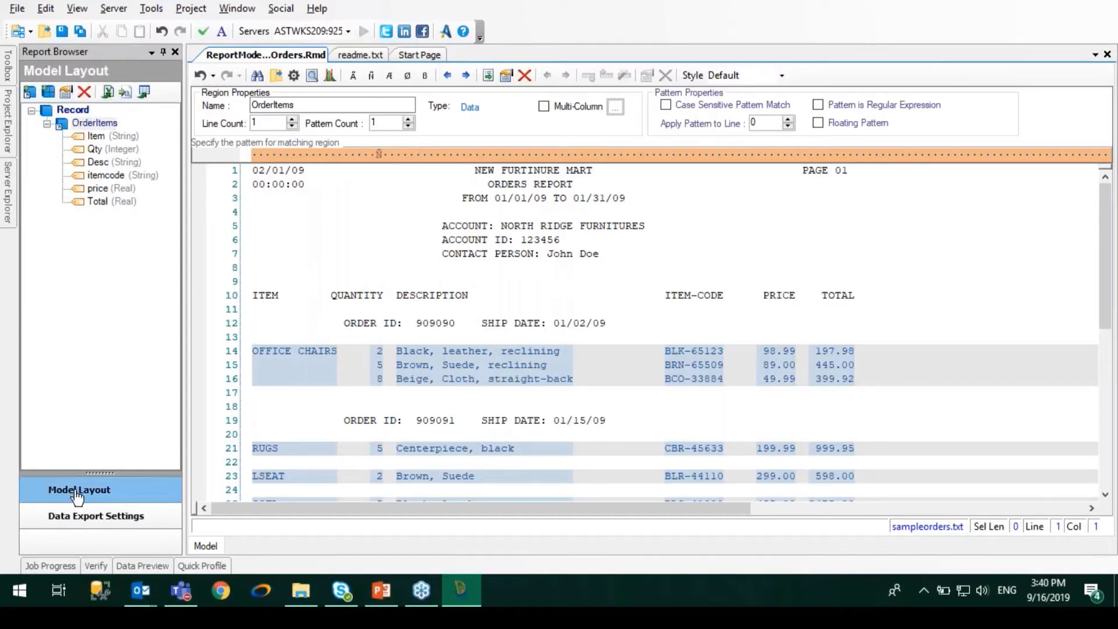
- Review the model's data export settings and the report areas that the OrderItems fields capture
click(92, 520)
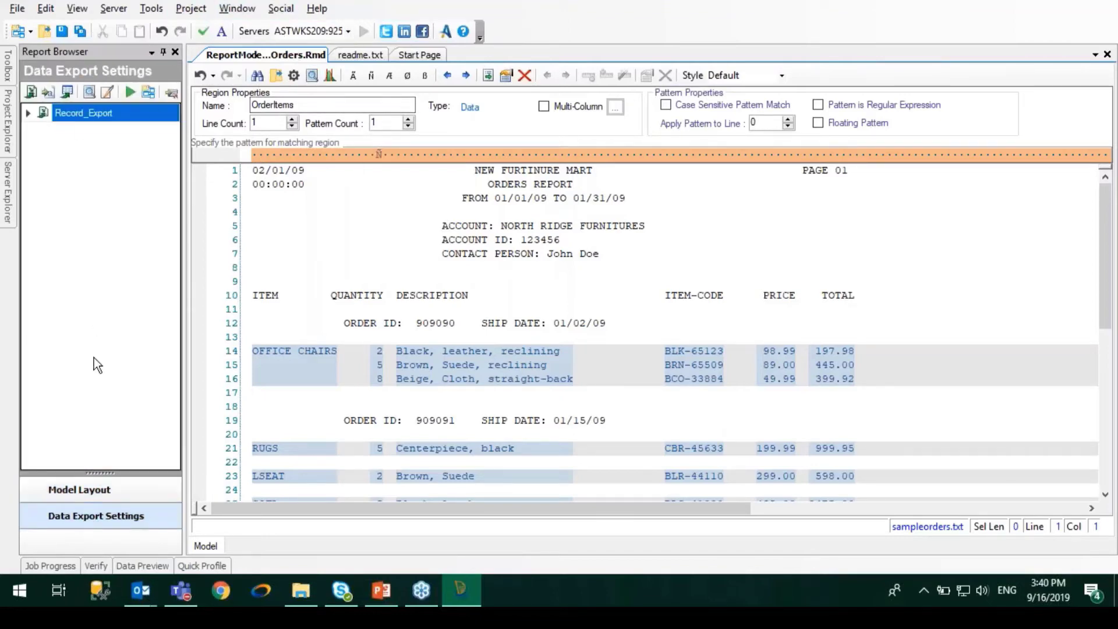
click(92, 488)
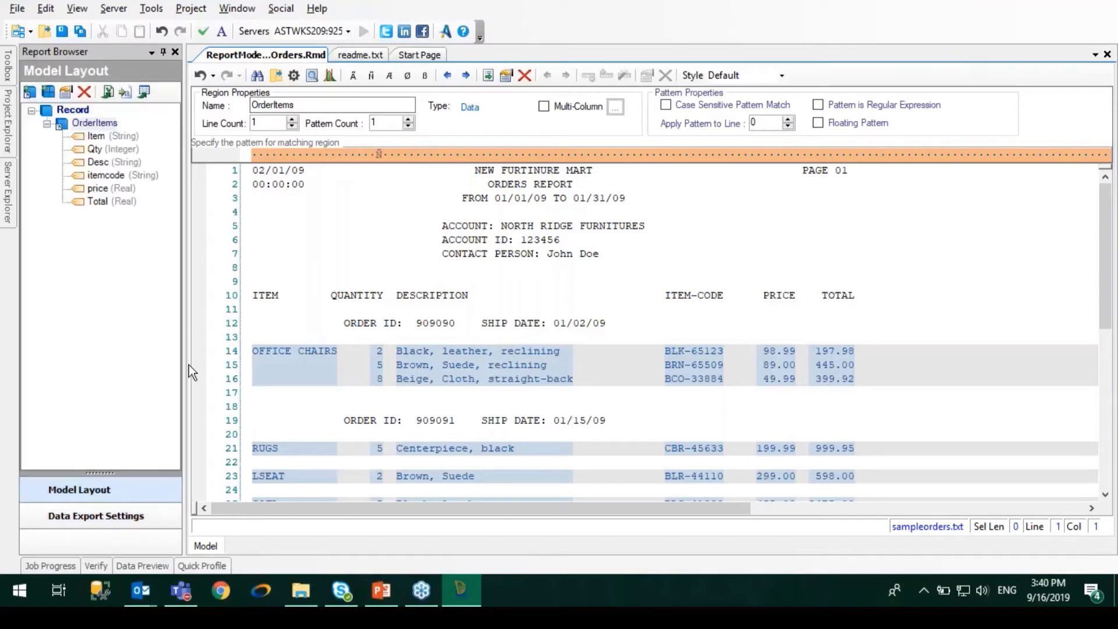
click(71, 123)
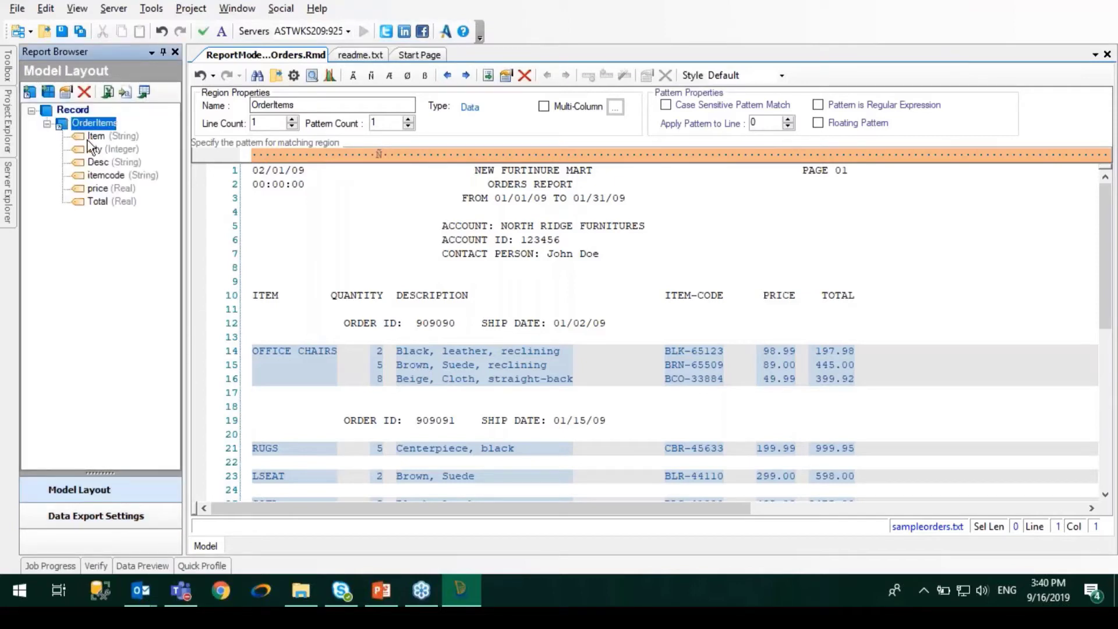
click(94, 136)
click(94, 149)
click(97, 162)
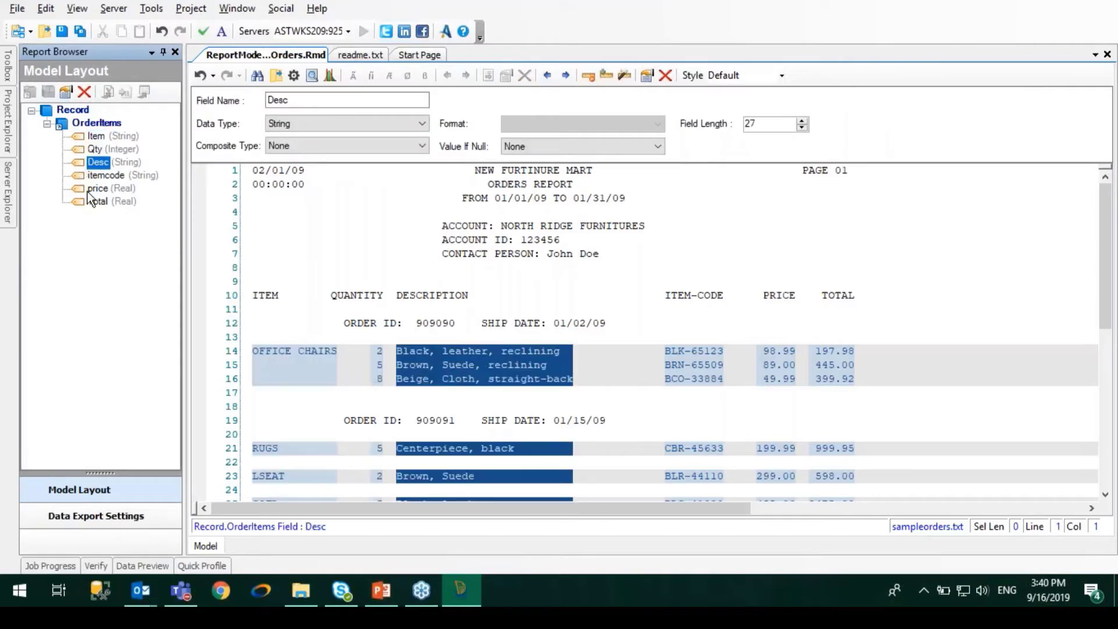
click(96, 175)
click(97, 188)
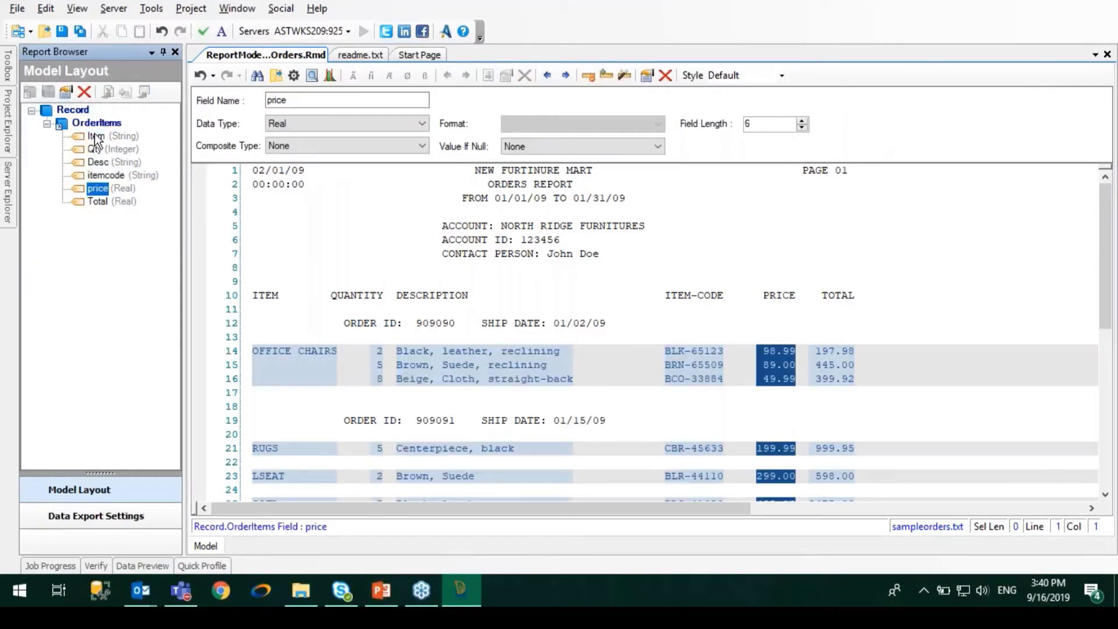
click(94, 175)
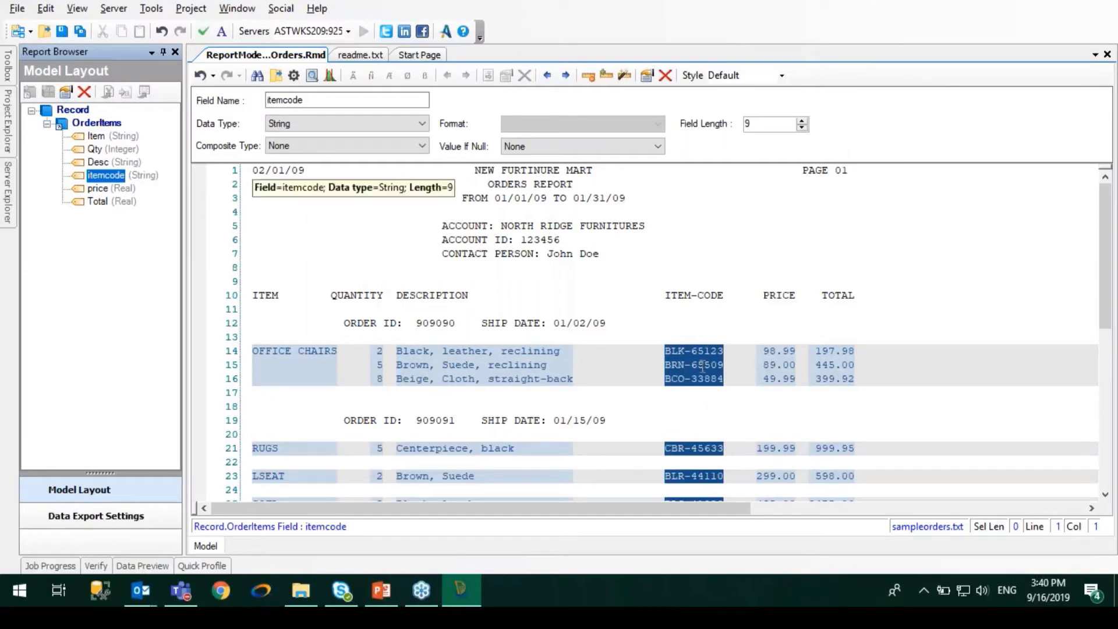
- Examine the properties of the Item field and of the OrderItems data region
click(83, 138)
click(255, 170)
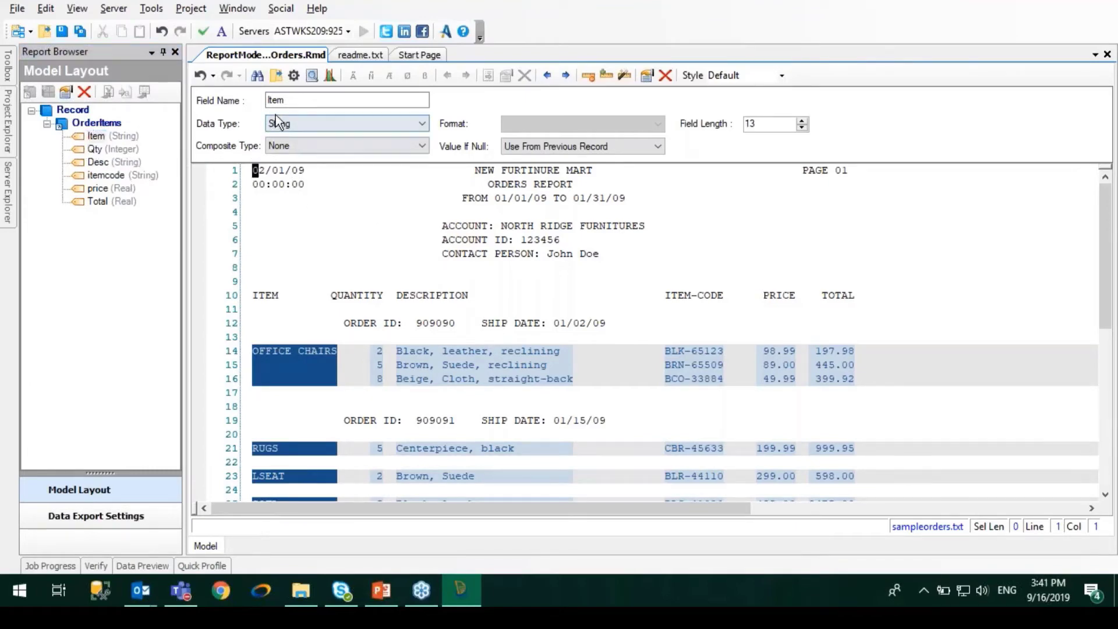
click(98, 124)
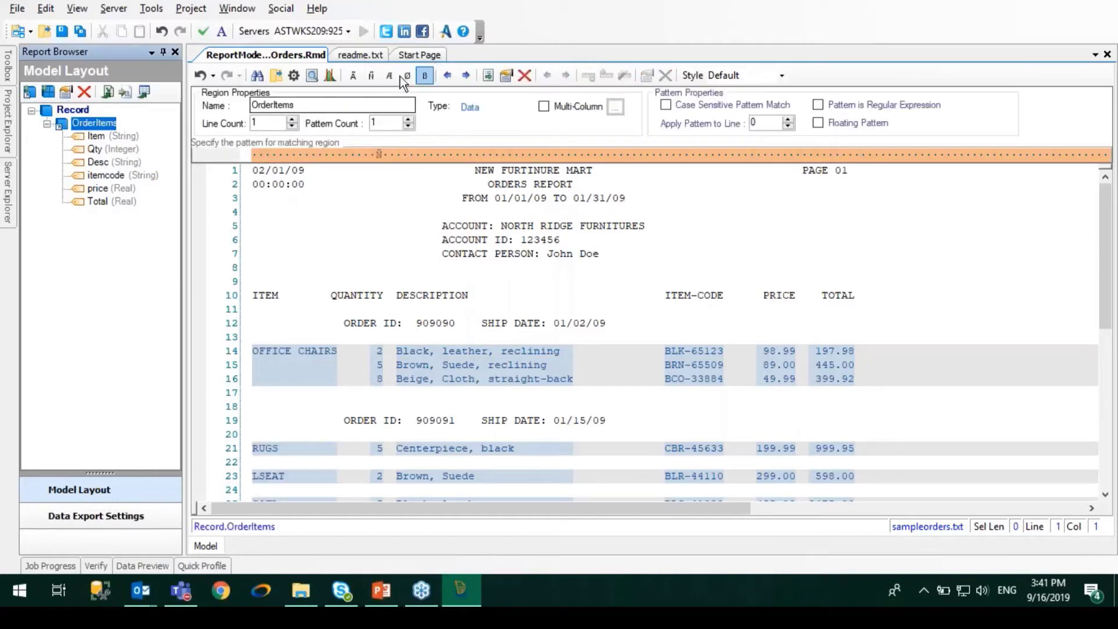
click(256, 121)
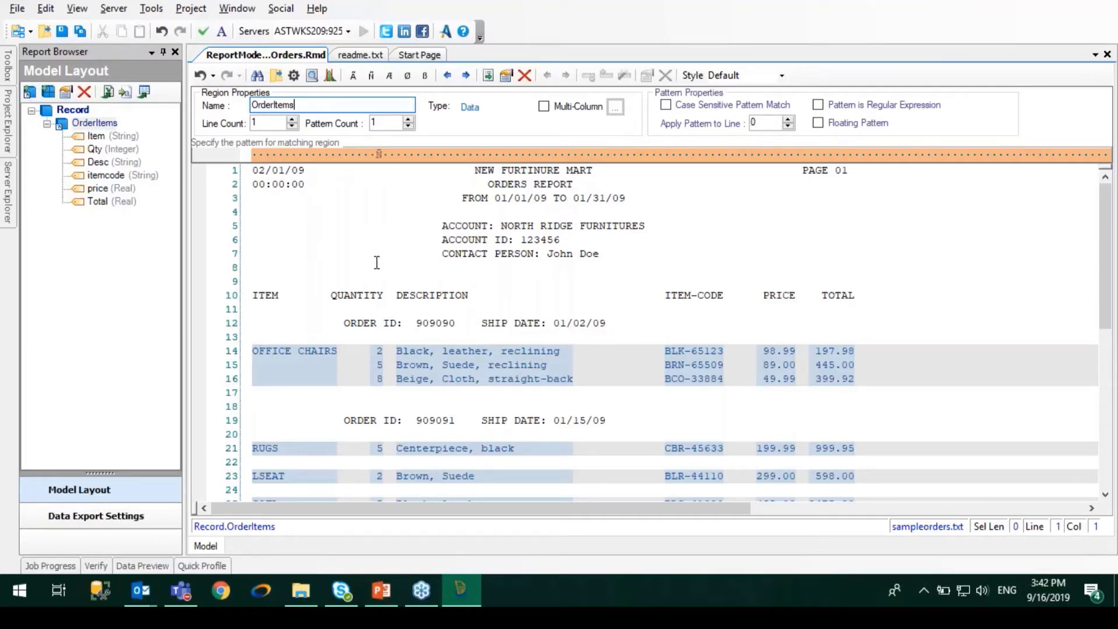
- Close ReportModel_SampleOrders.Rmd without saving its changes and select that file in the training project
right_click(277, 59)
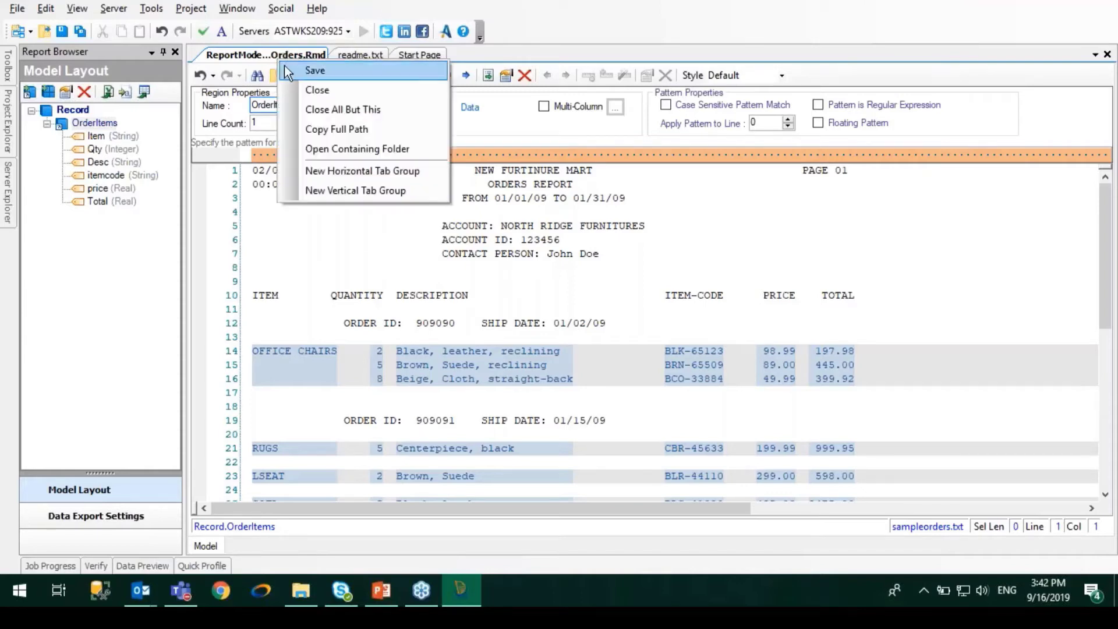
click(319, 89)
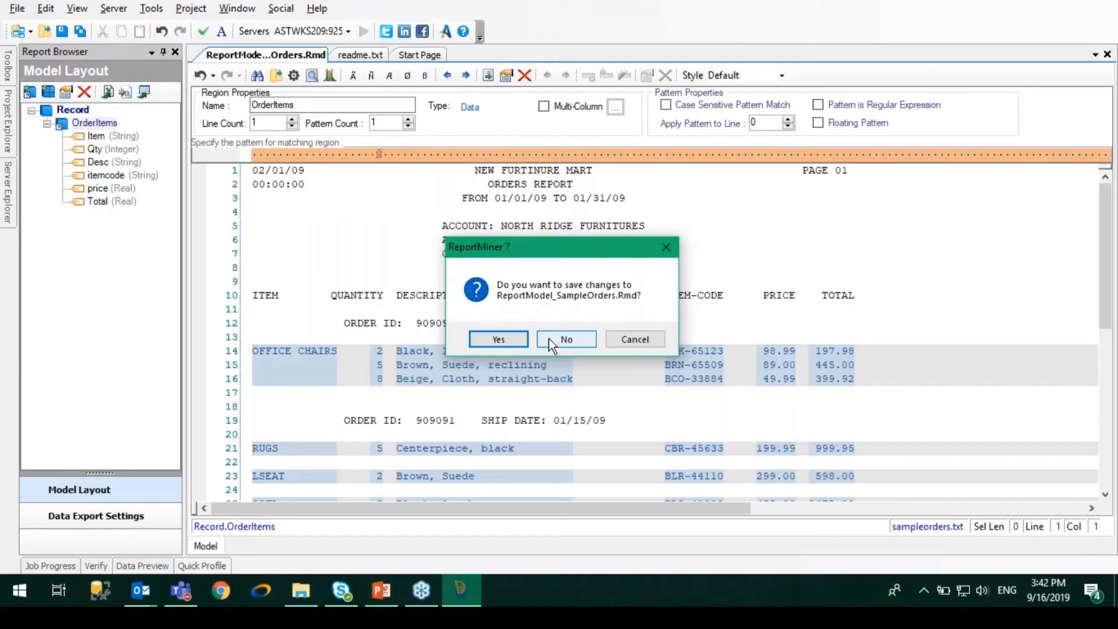
click(548, 338)
mouse_move(11, 140)
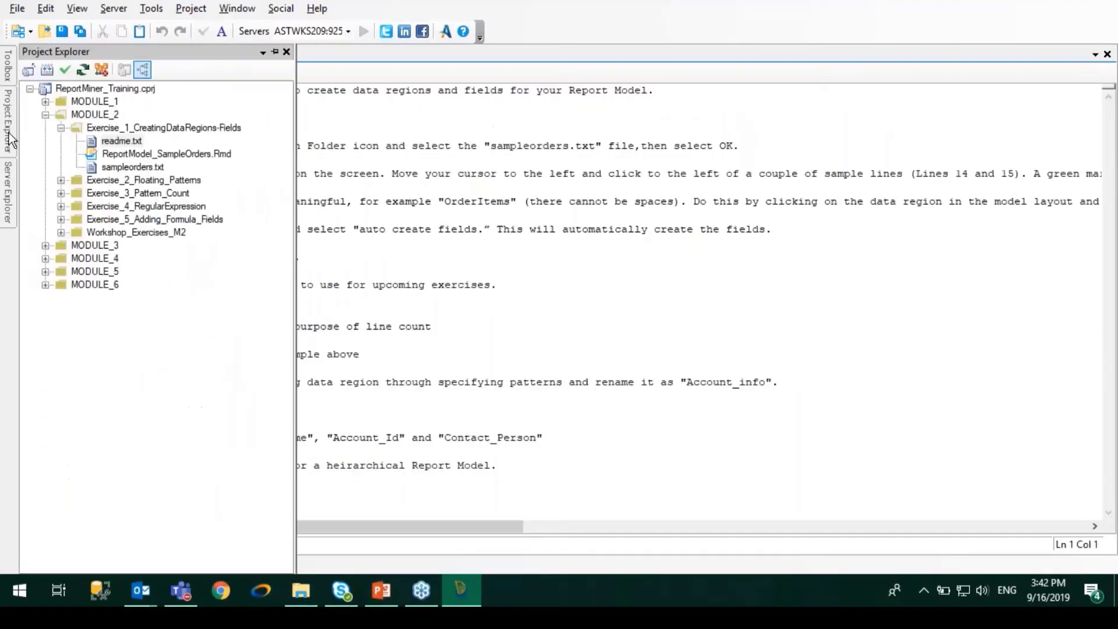
click(137, 154)
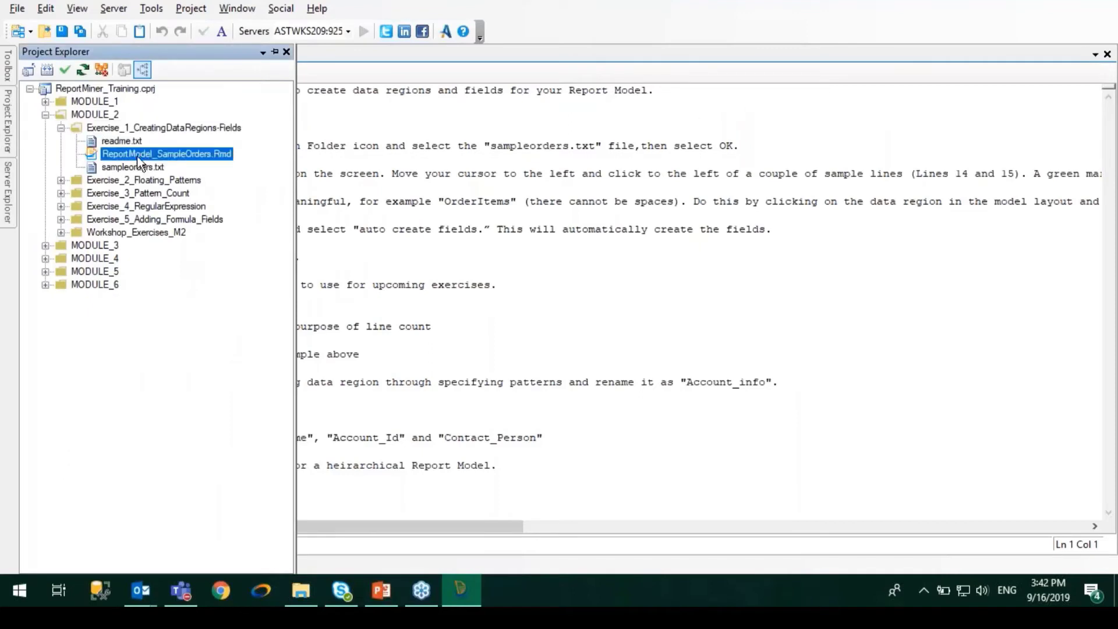
- Create a new report model from the sampleorders text file in MODULE_2, Exercise_1_CreatingDataRegions-Fields
click(23, 9)
mouse_move(47, 29)
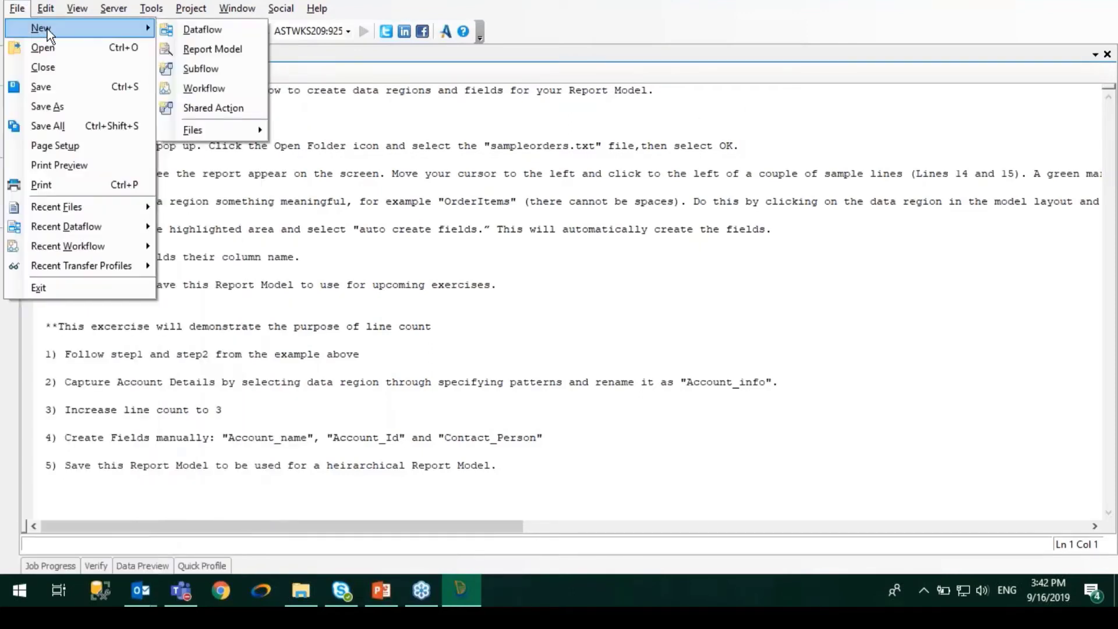
click(218, 49)
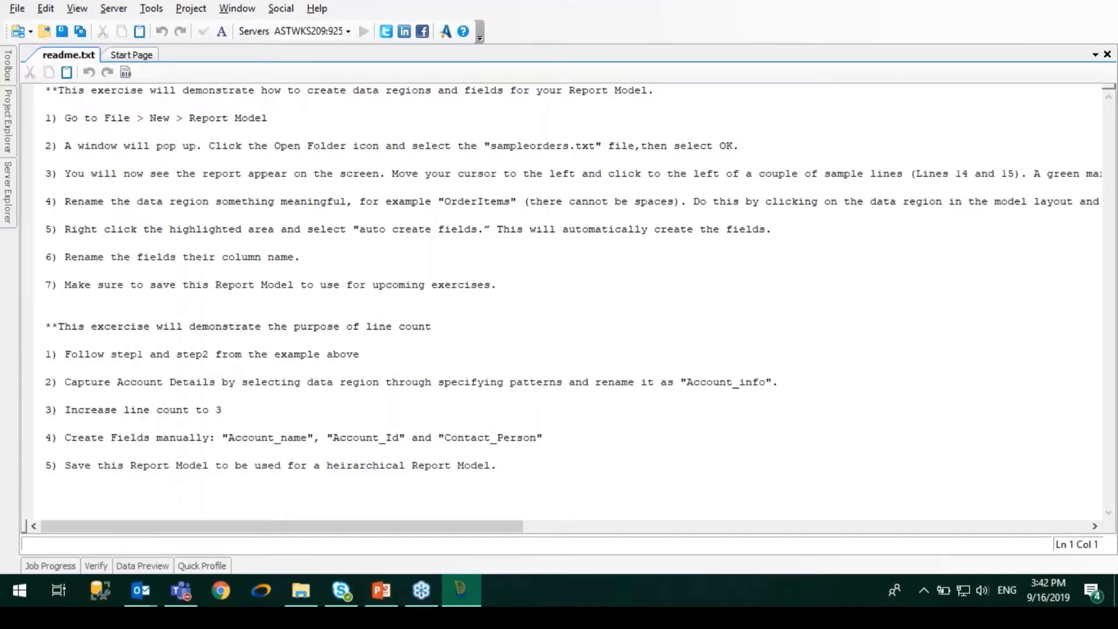
drag(449, 141, 646, 144)
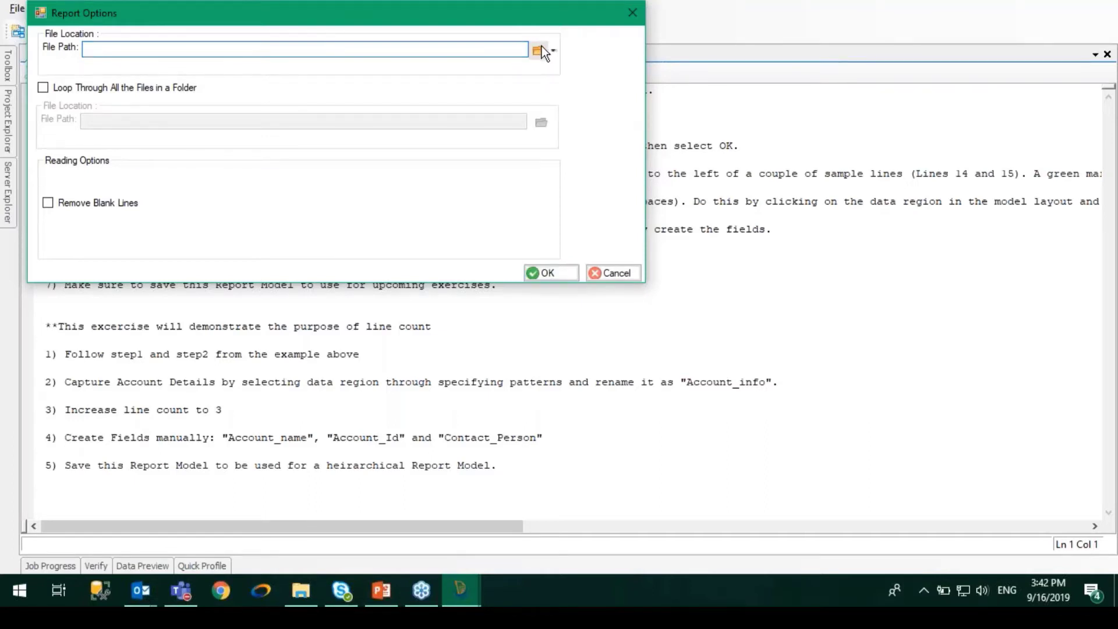
click(541, 48)
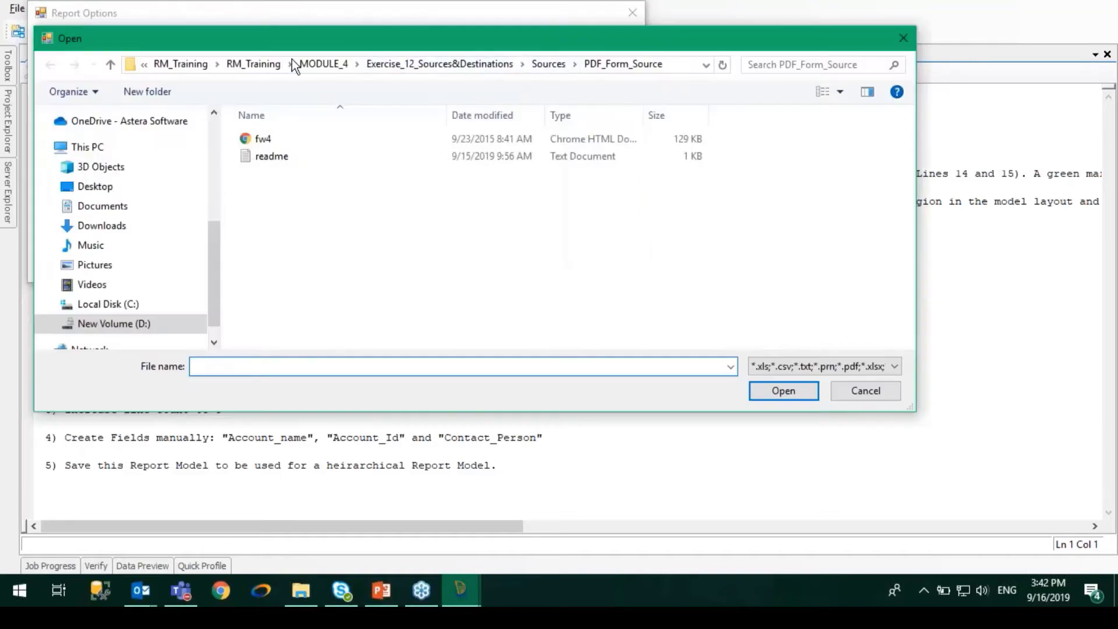
click(242, 63)
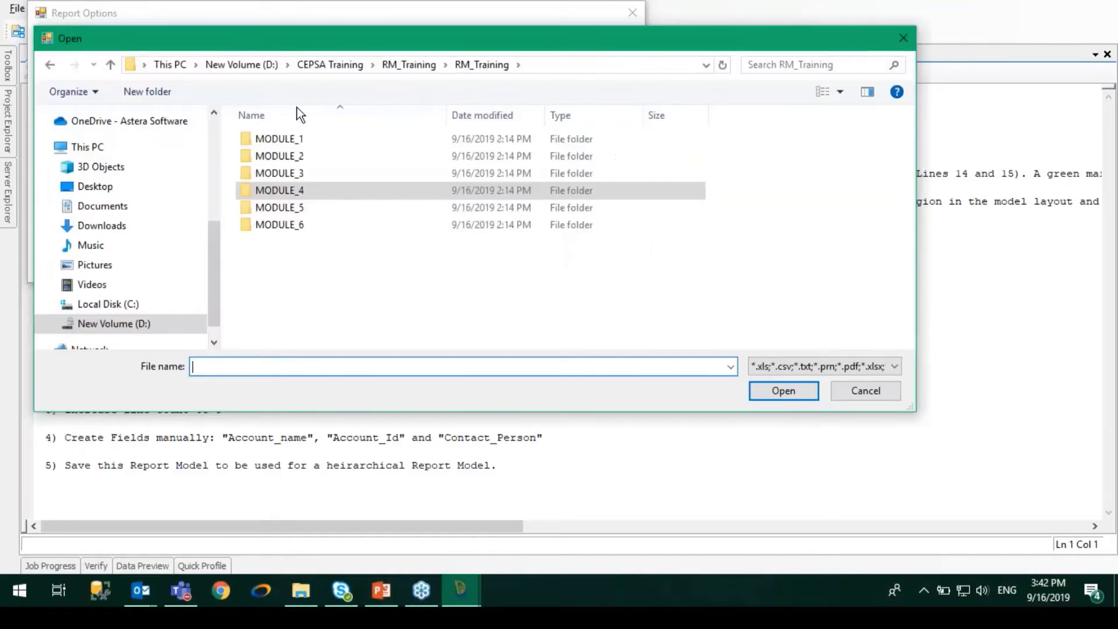
double_click(288, 154)
double_click(317, 140)
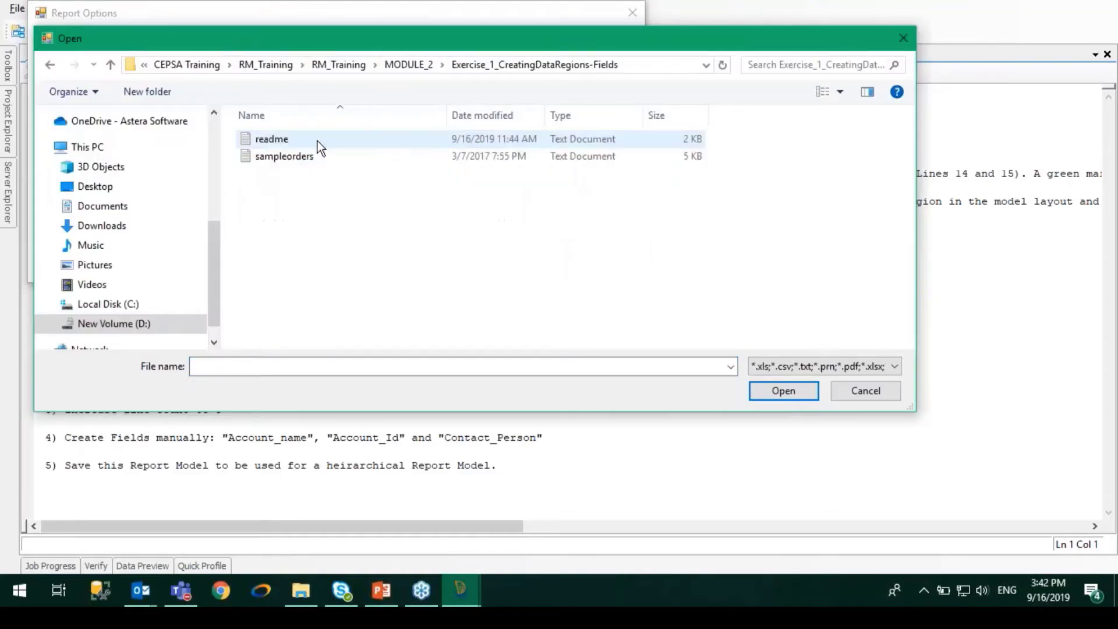
double_click(287, 163)
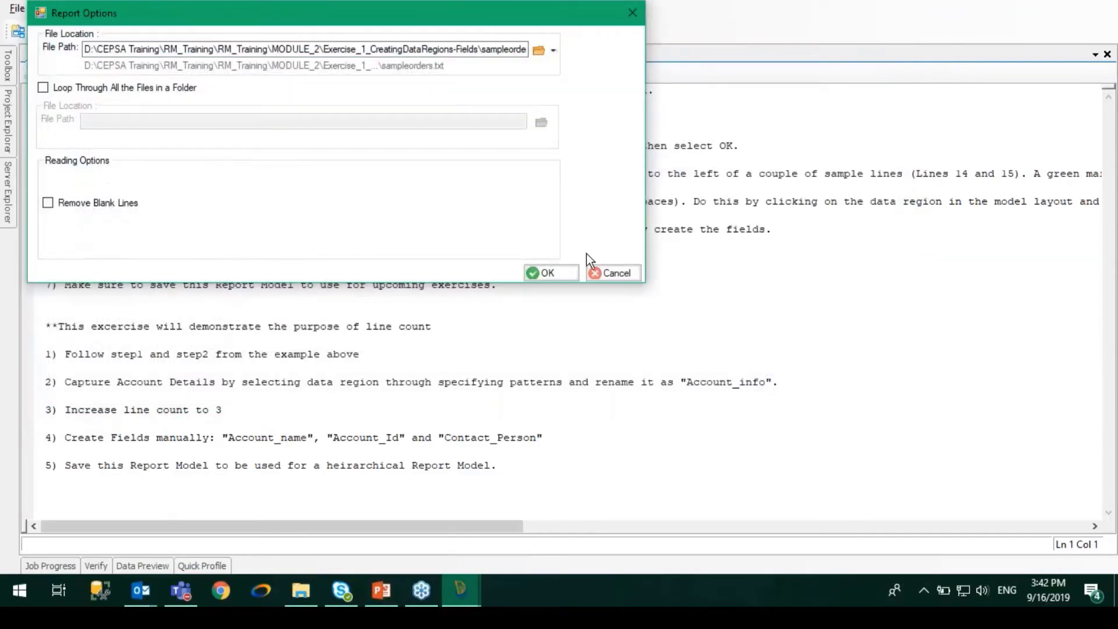
click(550, 274)
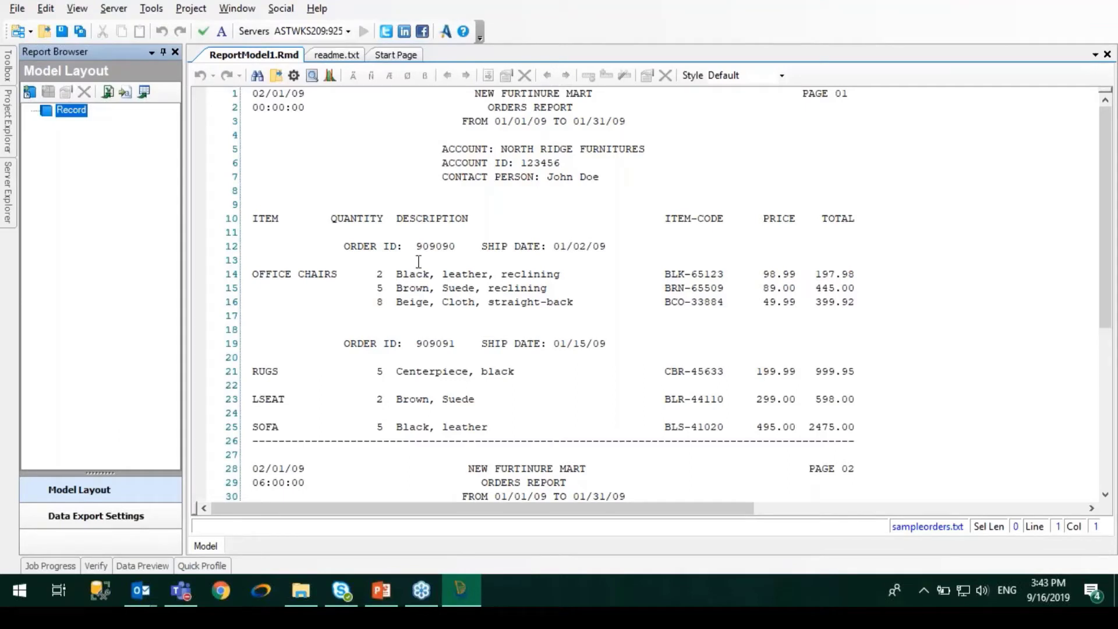
- Add a single instance data region under the Record node of the model layout
click(1102, 32)
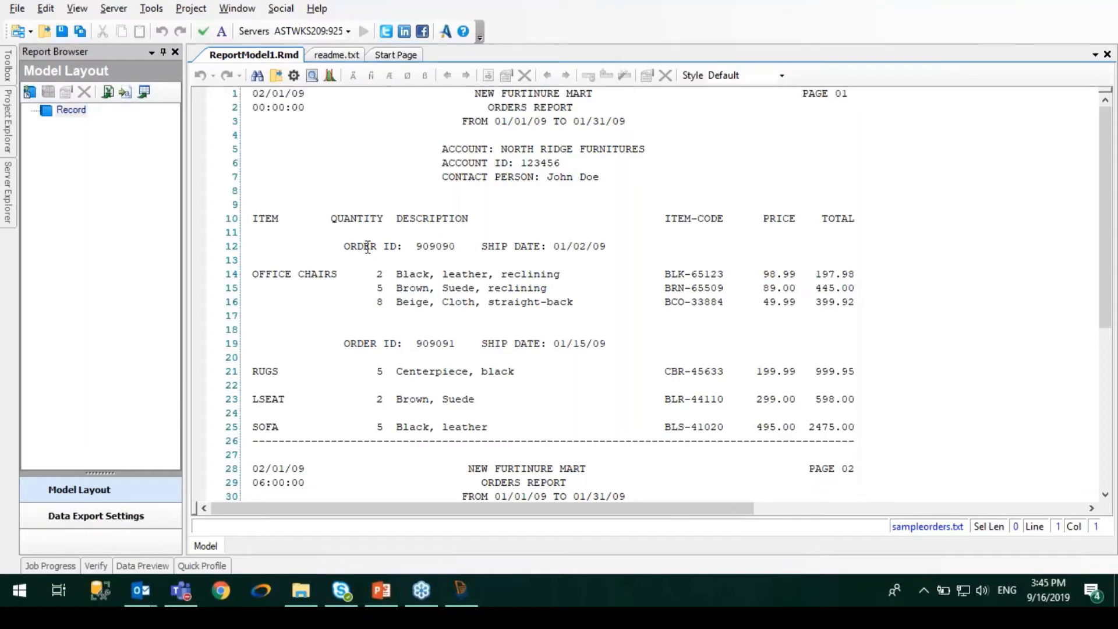
click(367, 246)
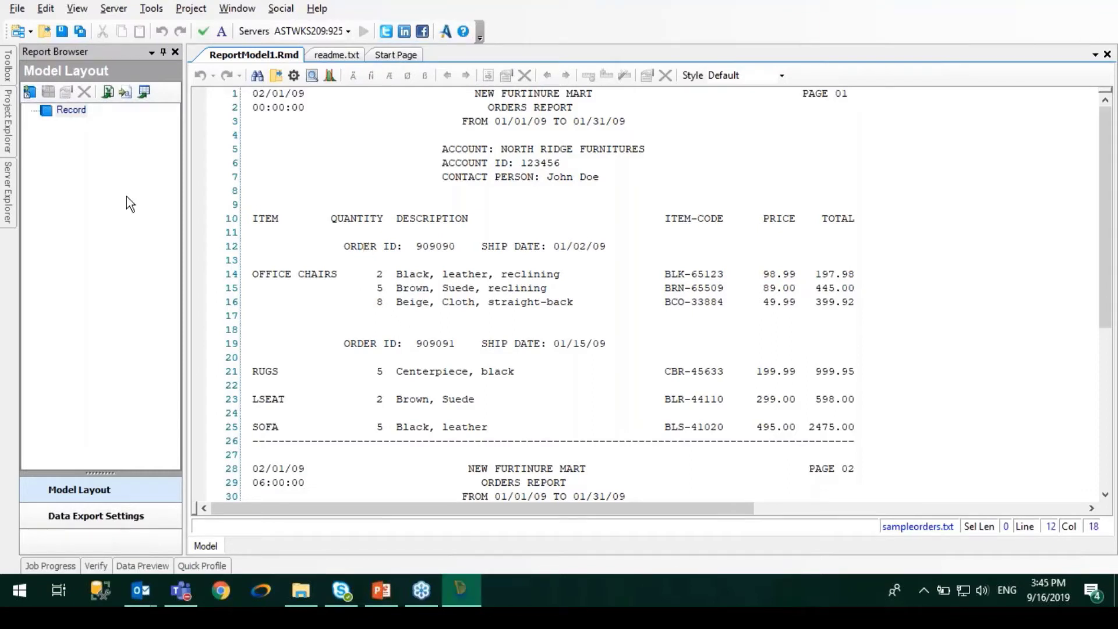
click(41, 110)
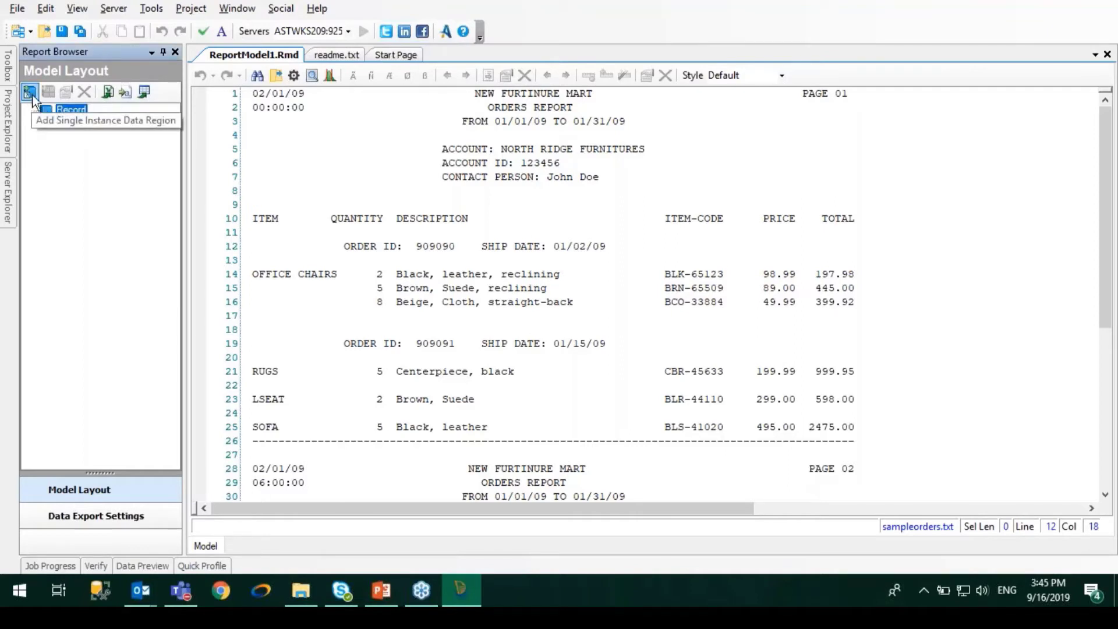
click(29, 93)
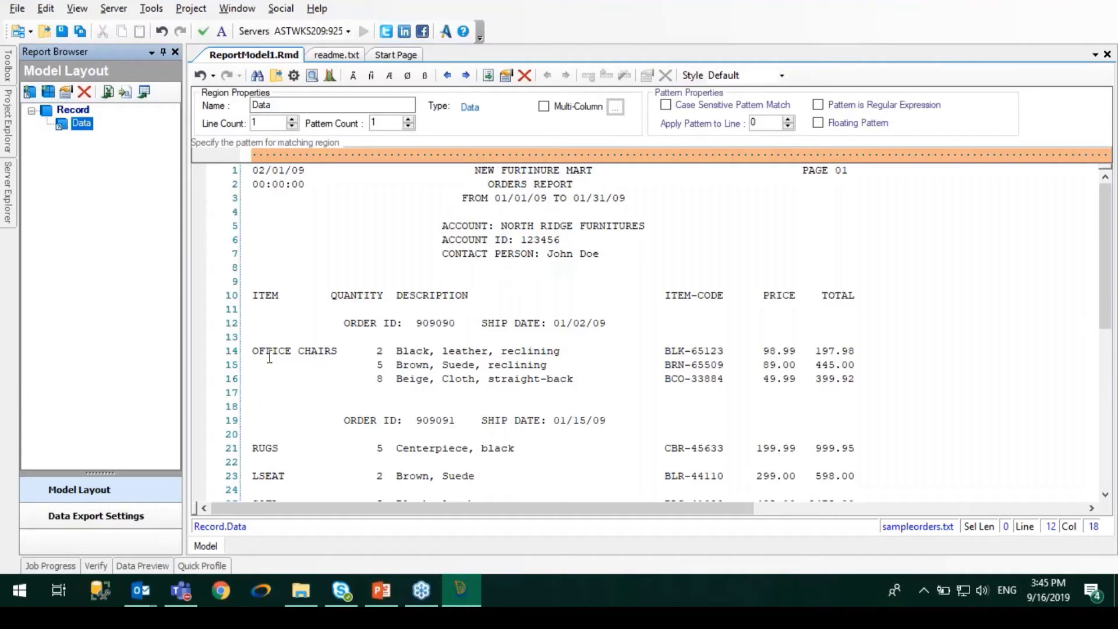
- Mark report lines 14 and 15 as sample lines and define a numeric wildcard at the quantity digit as the region's matching pattern
drag(254, 353, 716, 378)
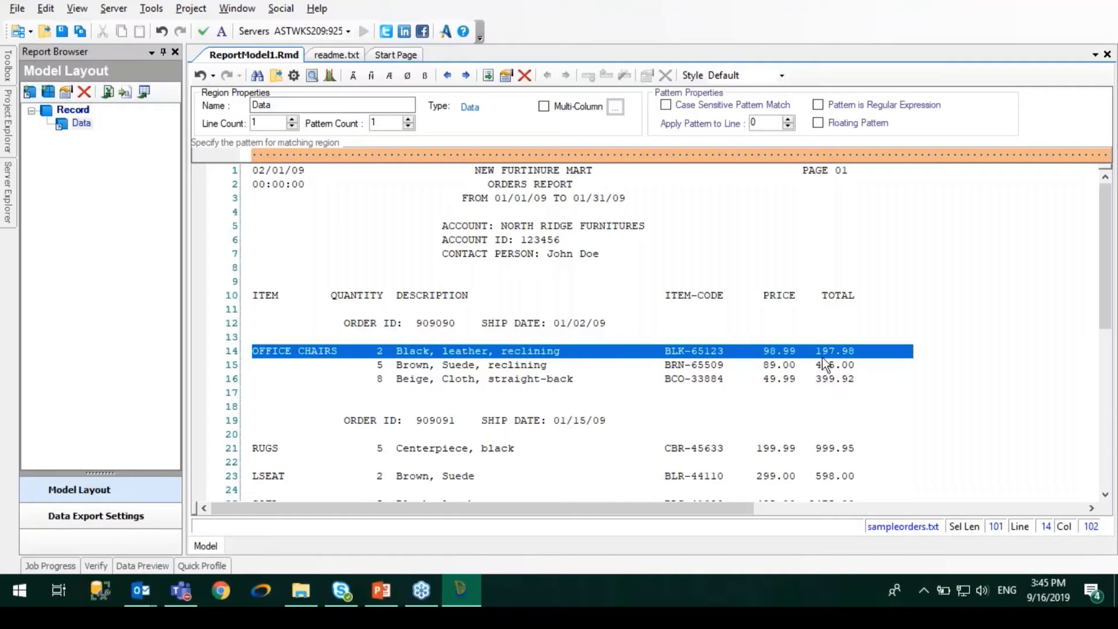
click(868, 351)
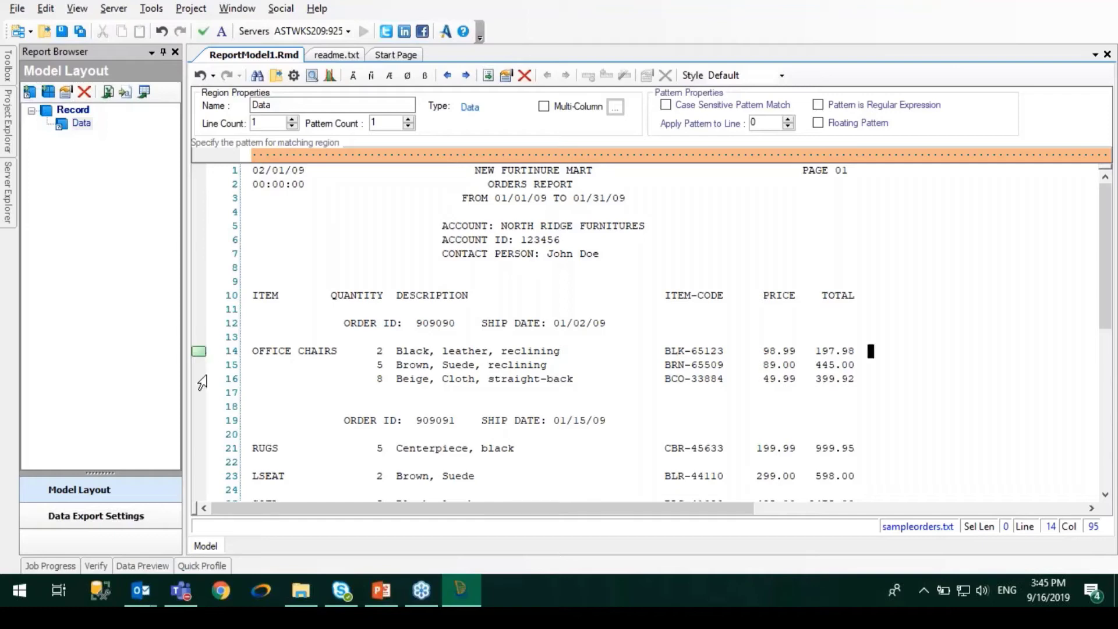
text(N)
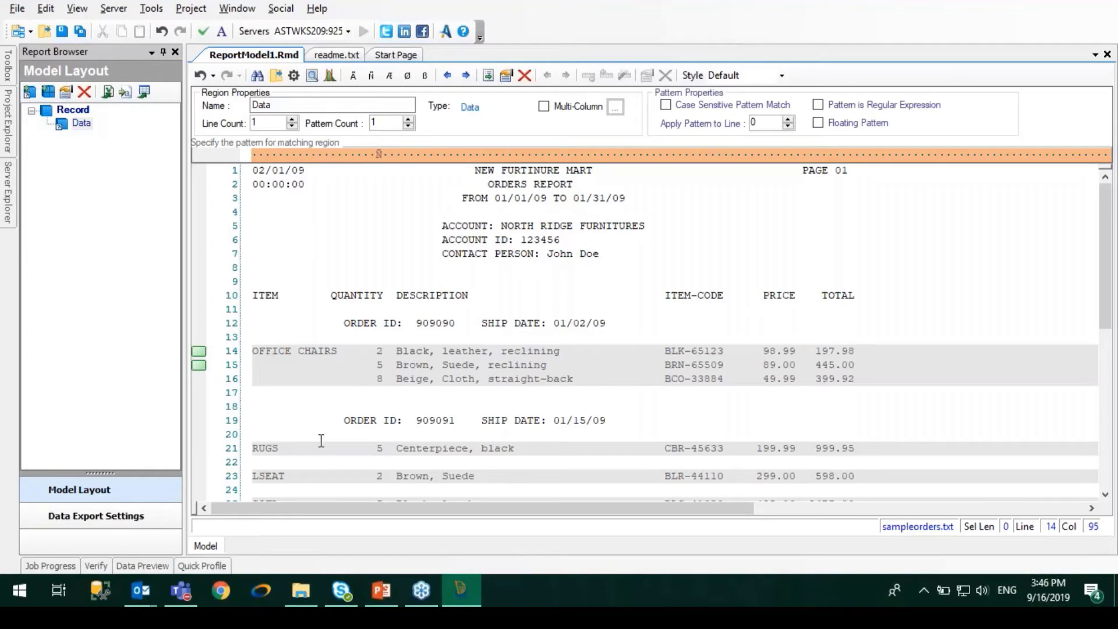
scroll(321, 442, down, 8)
scroll(486, 458, up, 7)
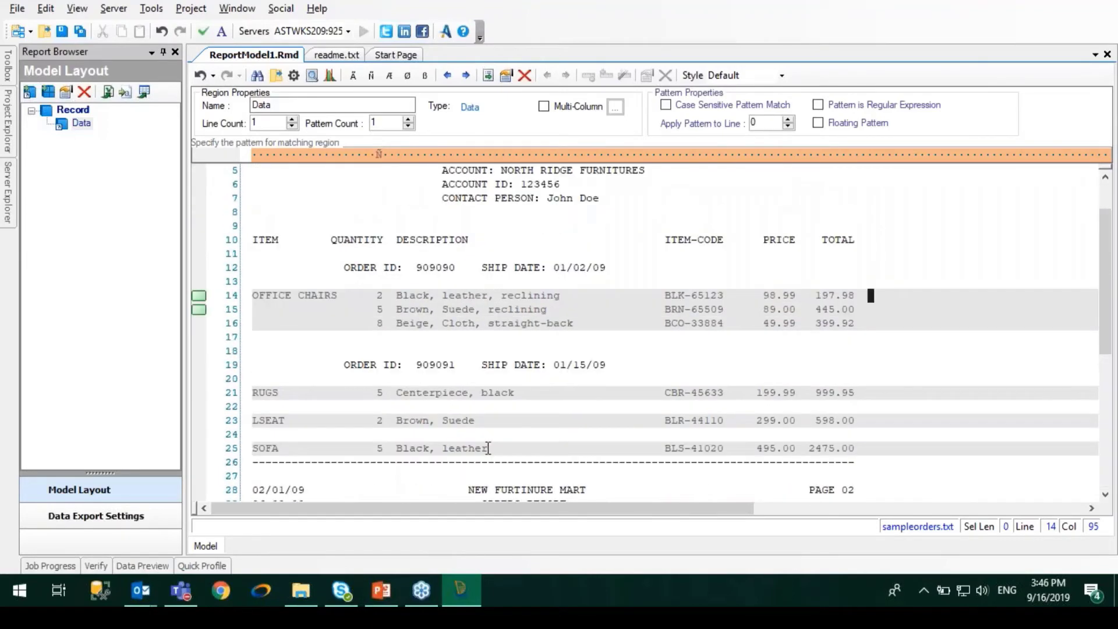
click(378, 155)
drag(384, 155, 372, 155)
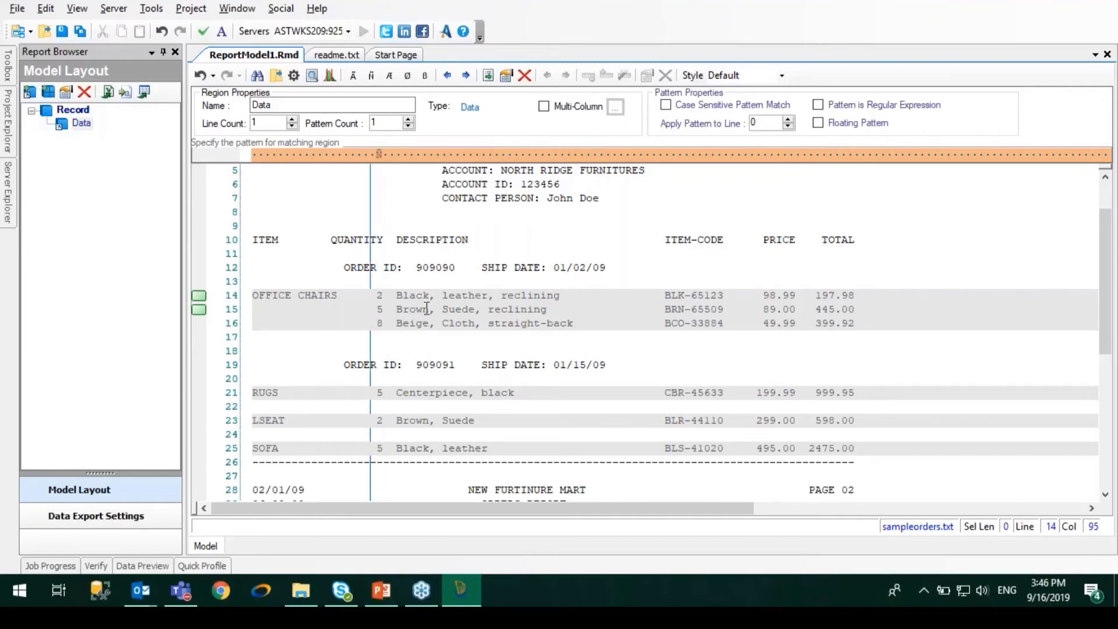
- Auto-create the fields of the new data region and select the field covering the item names
click(489, 76)
click(295, 309)
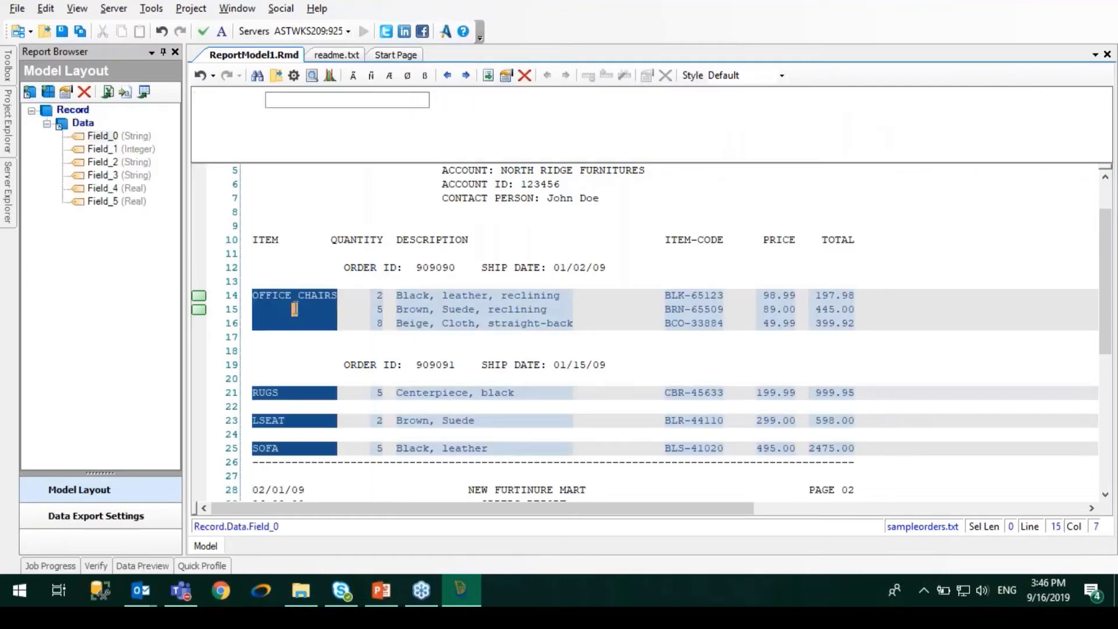
- Check the auto-created quantity, description, item-code, price and total fields, and undo the automatic field creation
click(379, 309)
click(451, 323)
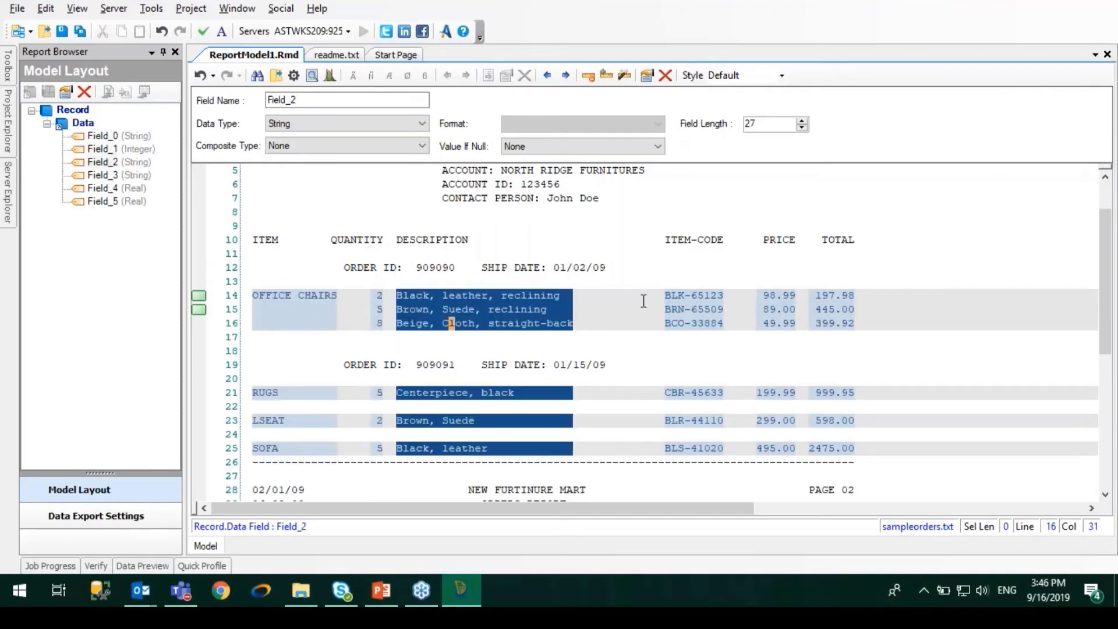
click(681, 304)
click(785, 309)
click(828, 313)
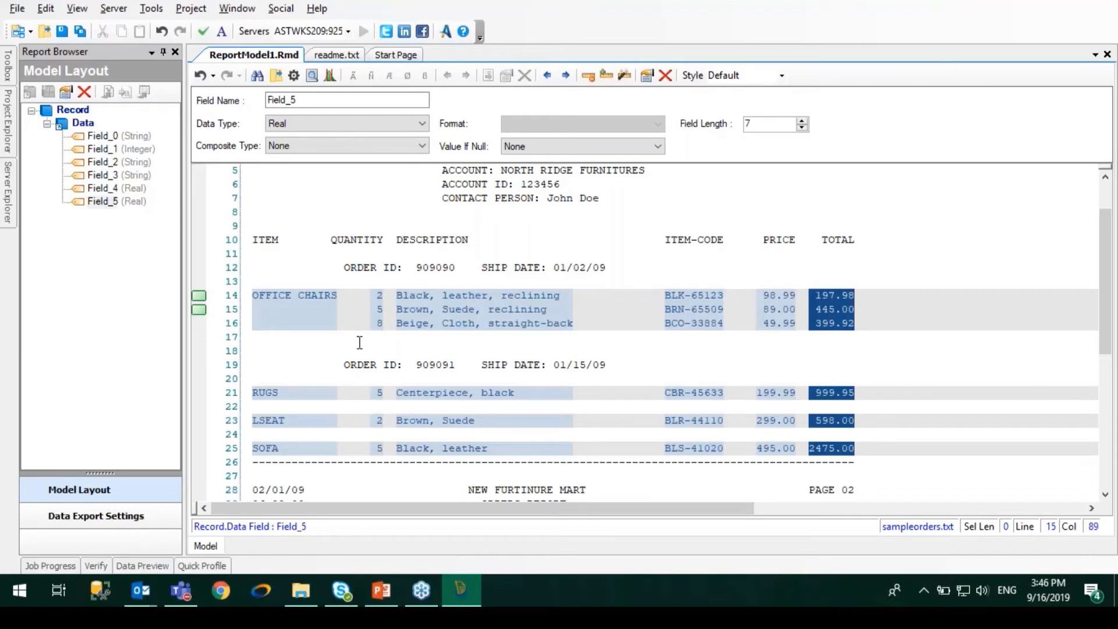
mouse_move(311, 316)
double_click(61, 123)
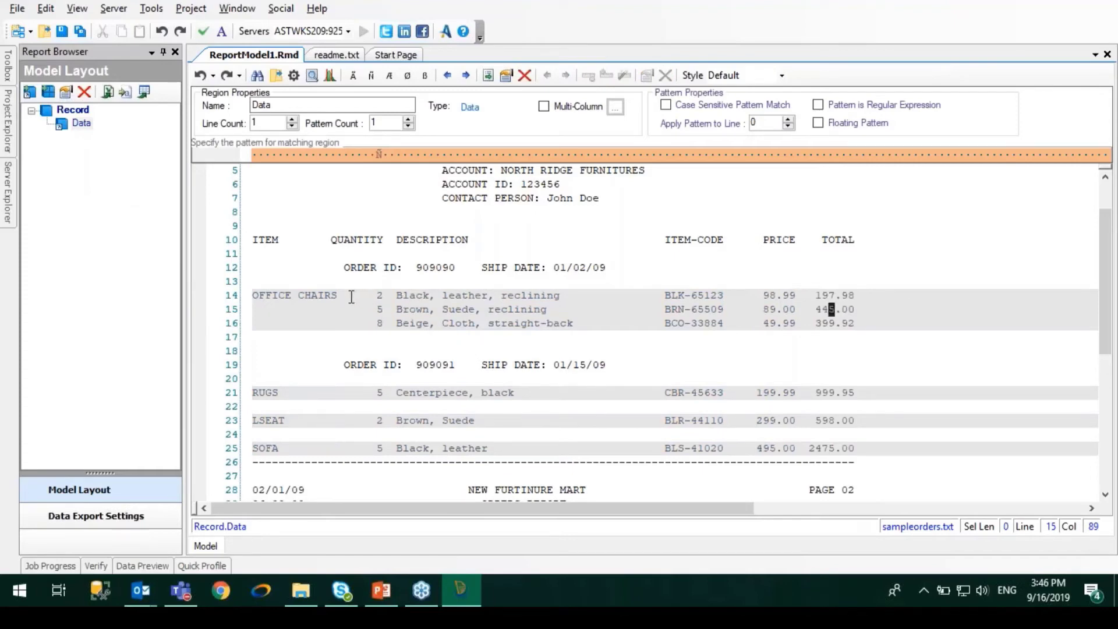
- Add data fields on line 14 covering the item name (16 characters), the quantity (5 characters) and the description (32 characters)
drag(344, 295, 244, 297)
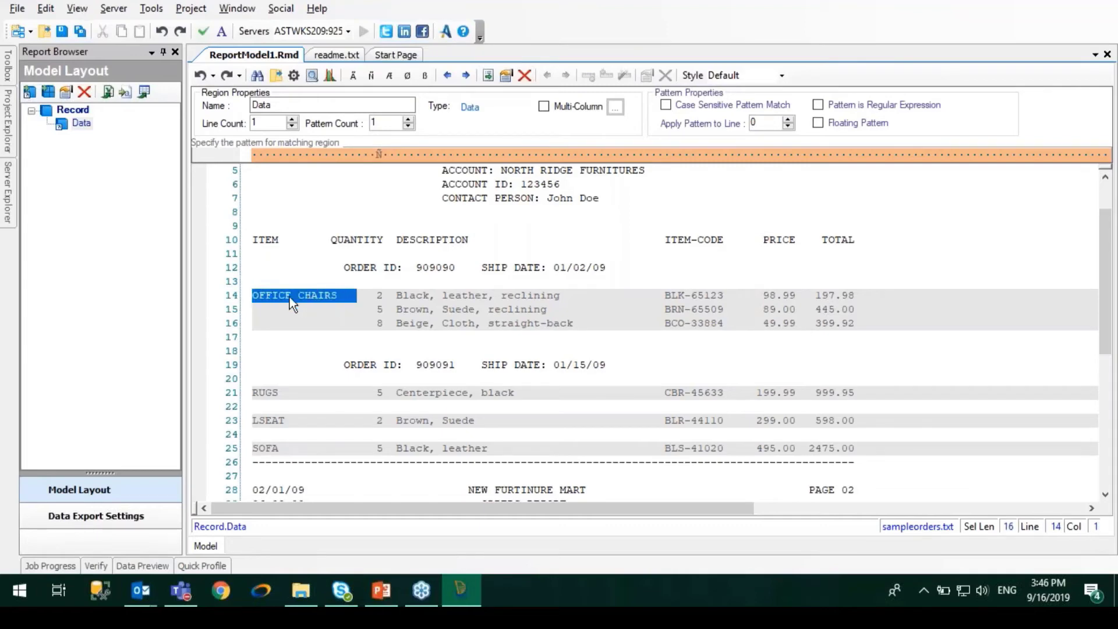
right_click(285, 298)
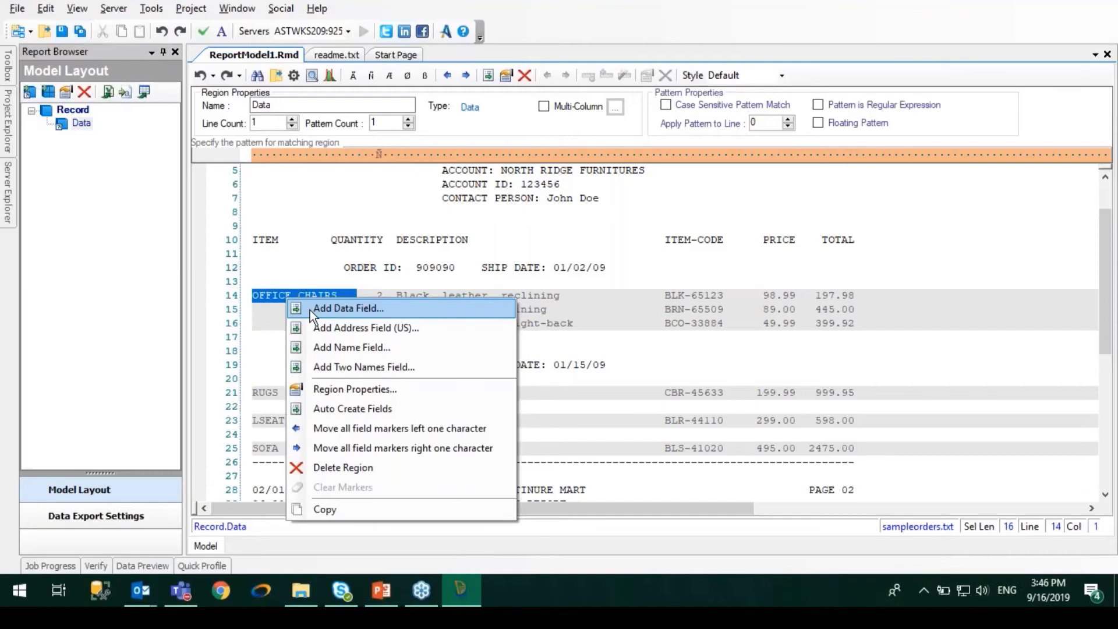
click(311, 309)
drag(358, 297, 585, 300)
right_click(376, 297)
click(436, 310)
right_click(600, 302)
click(606, 309)
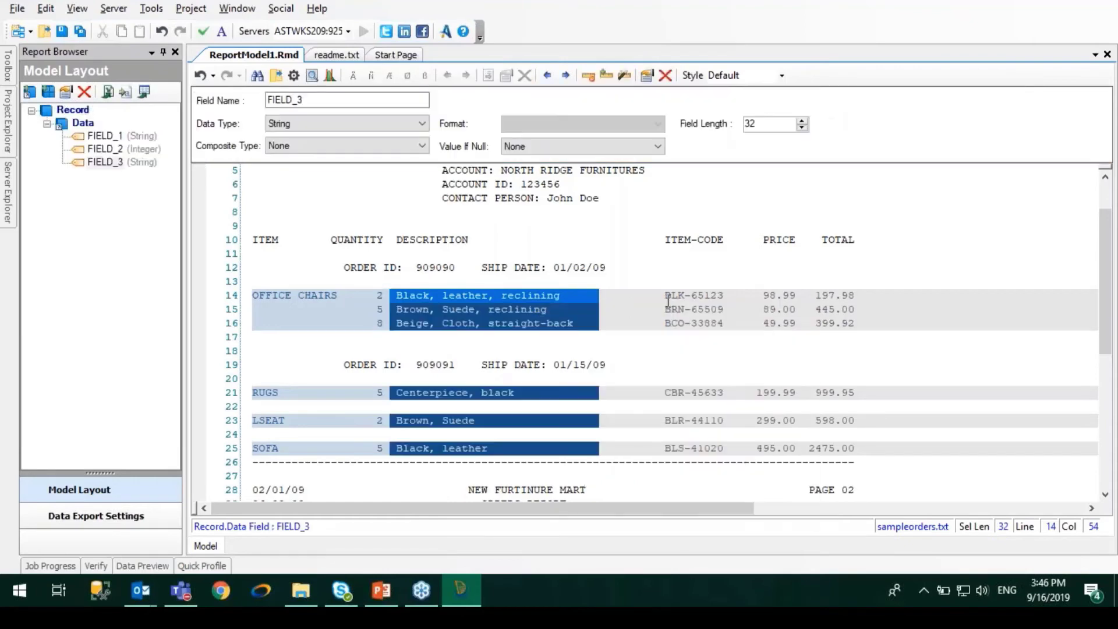
- Add data fields on line 14 for the item code, the price and the total
drag(664, 296, 851, 298)
right_click(728, 300)
click(751, 310)
right_click(795, 298)
click(812, 306)
right_click(851, 298)
click(865, 308)
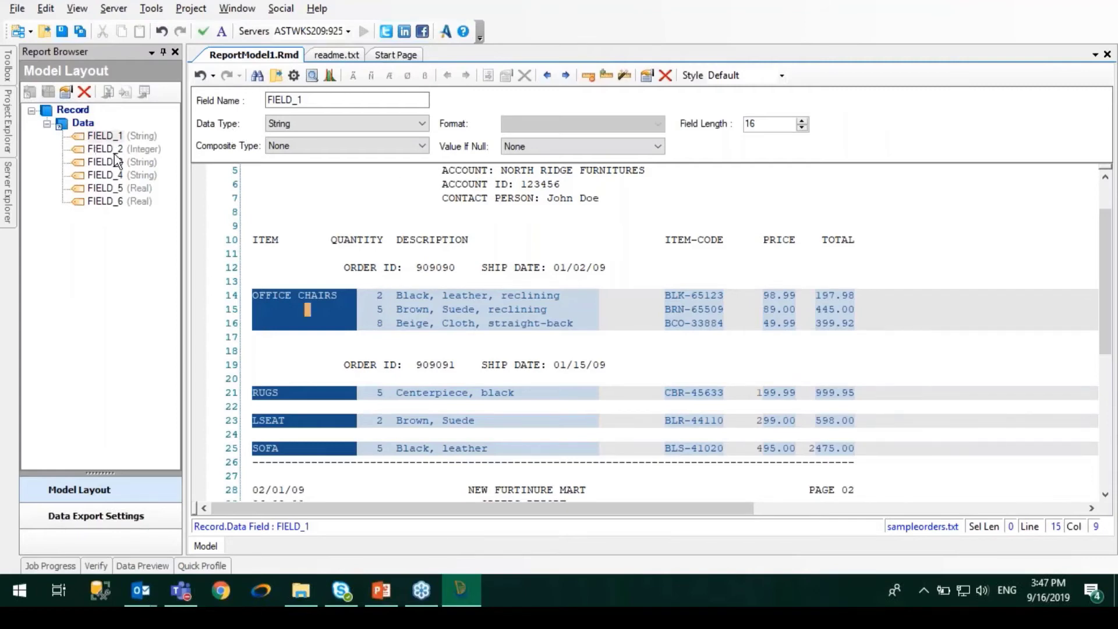
- Rename the item-name field as Item and the quantity field as Quantity
double_click(300, 100)
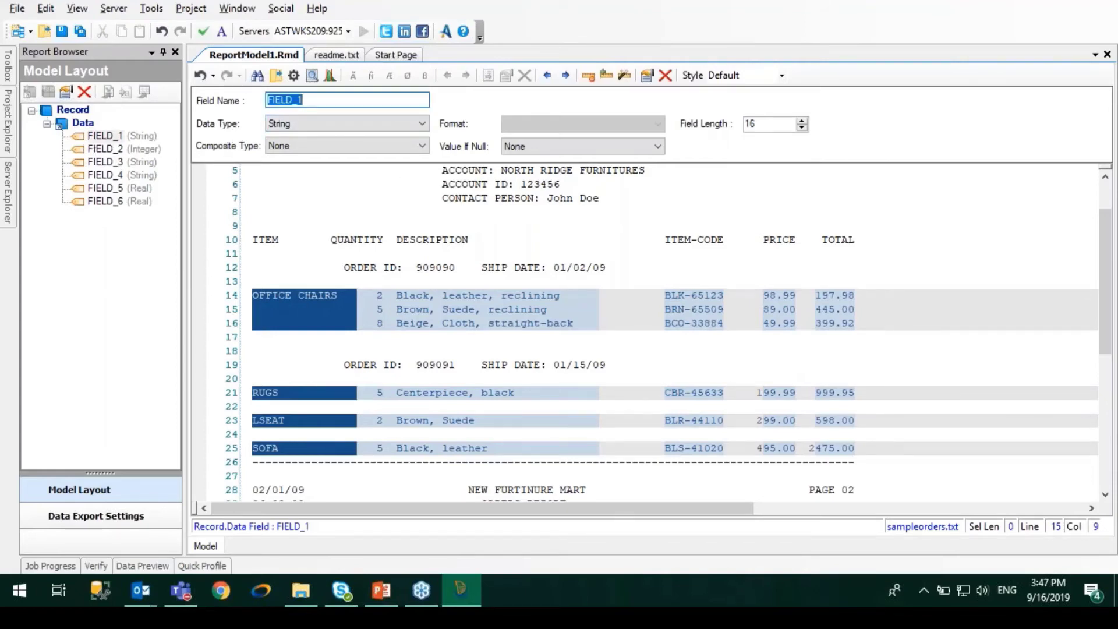
text(Item)
click(104, 149)
double_click(306, 100)
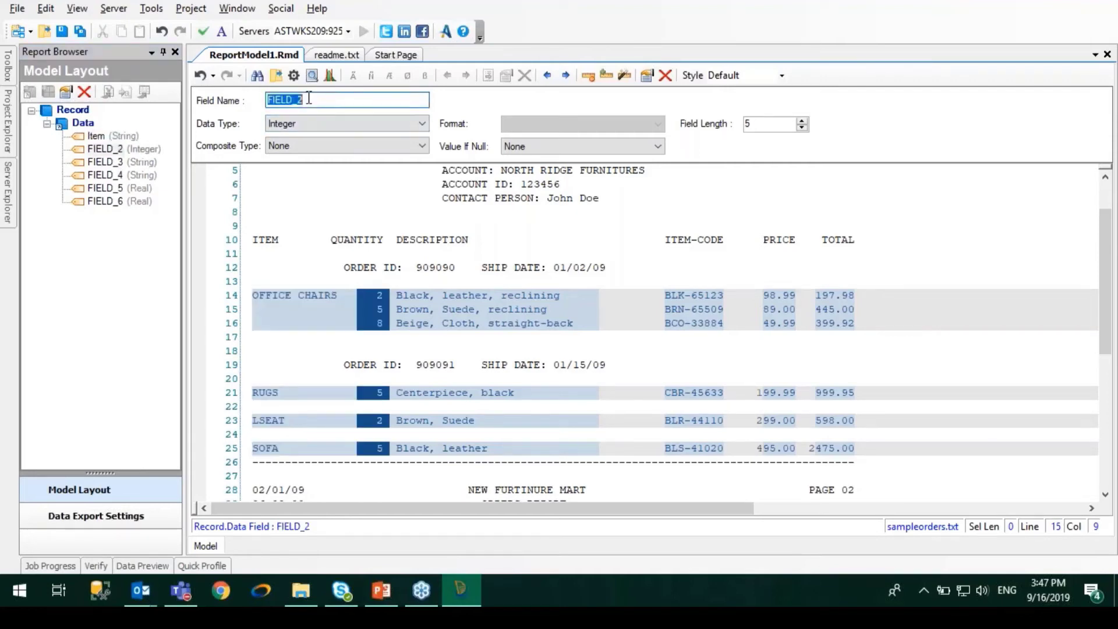
text(Quantity)
- Rename the description field as Desc and start entering a new name for the item-code field
click(430, 323)
double_click(337, 100)
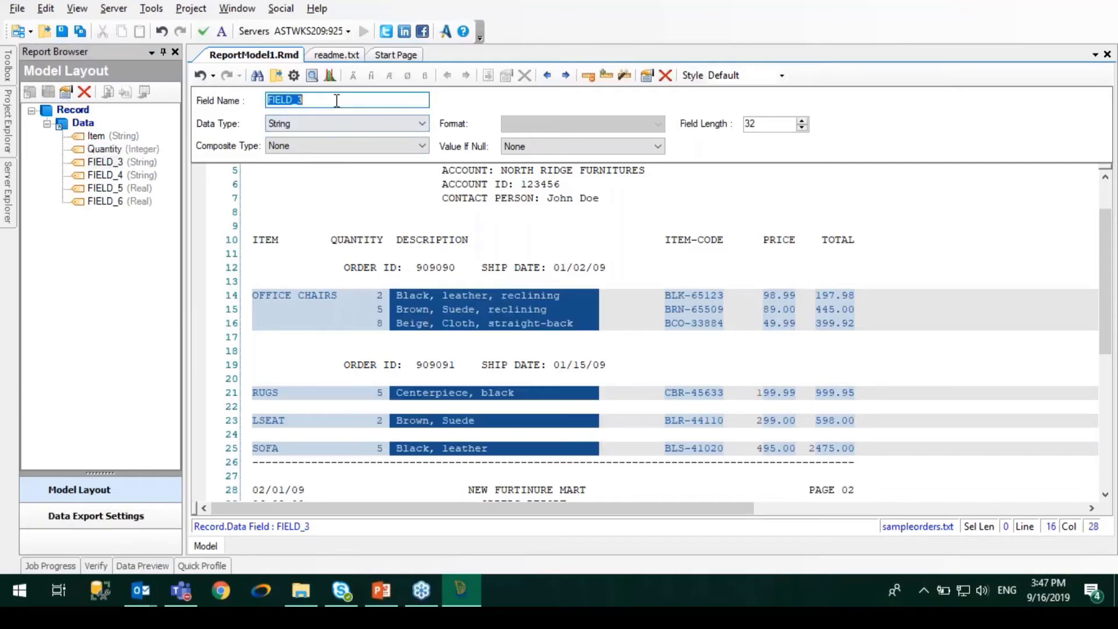
text(Desc)
click(701, 323)
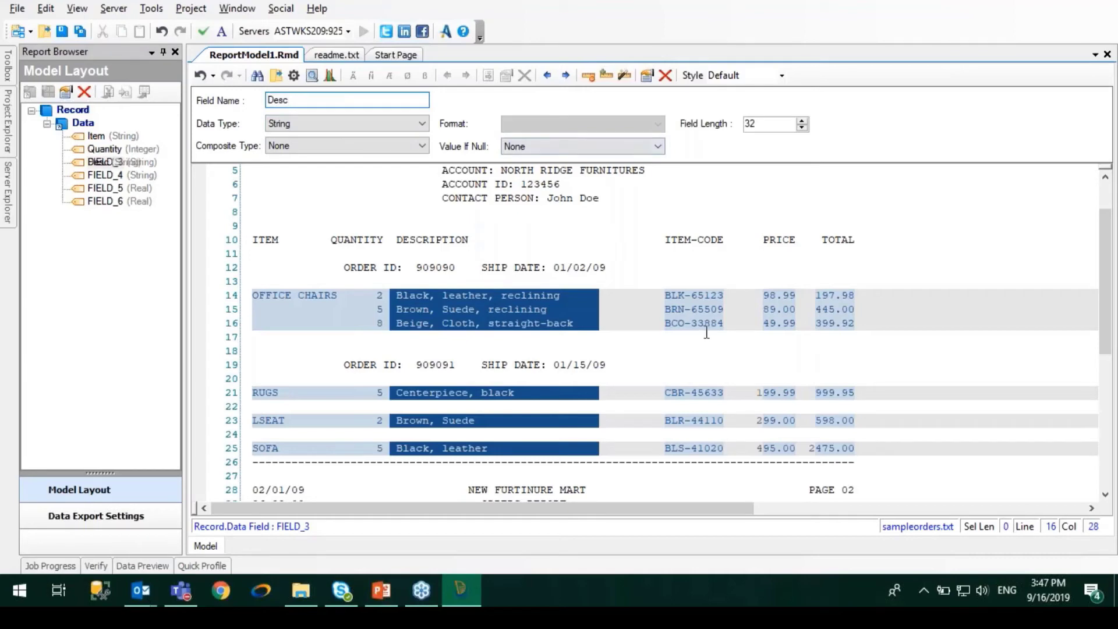
double_click(325, 100)
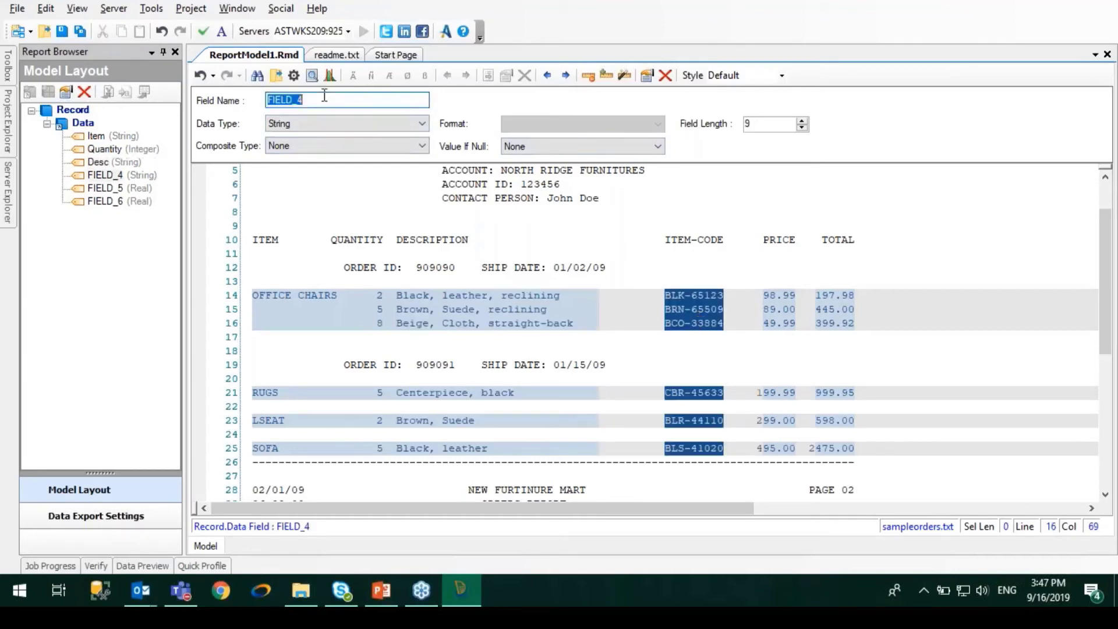
text(I)
text(Cod)
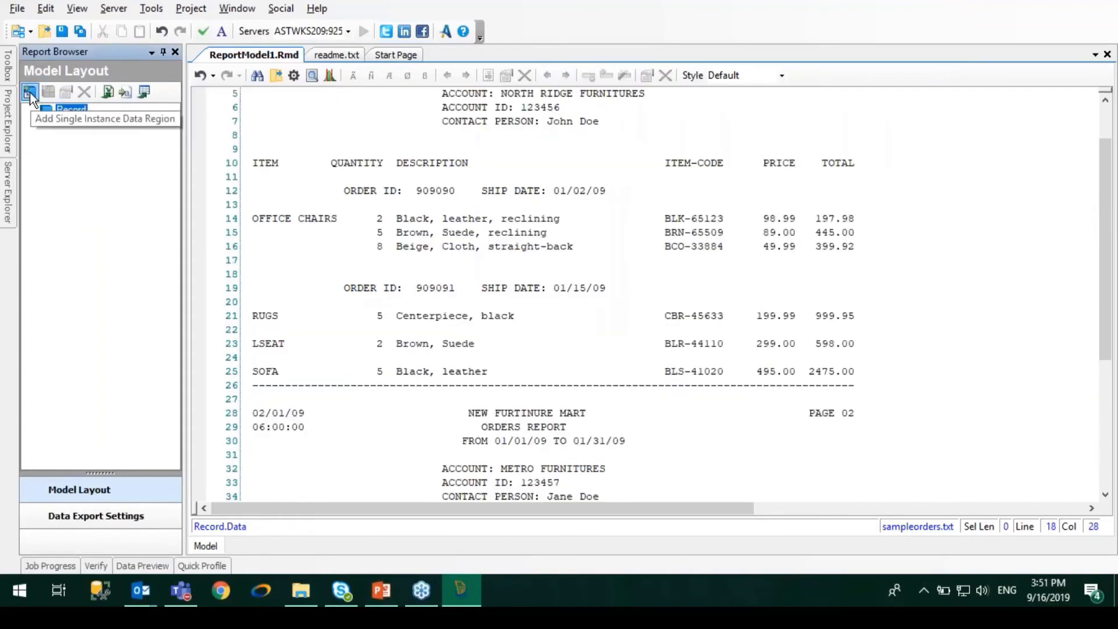
- Add a single instance data region and define a numeric wildcard at the quantity digit as its matching pattern, checking the matched lines
click(29, 93)
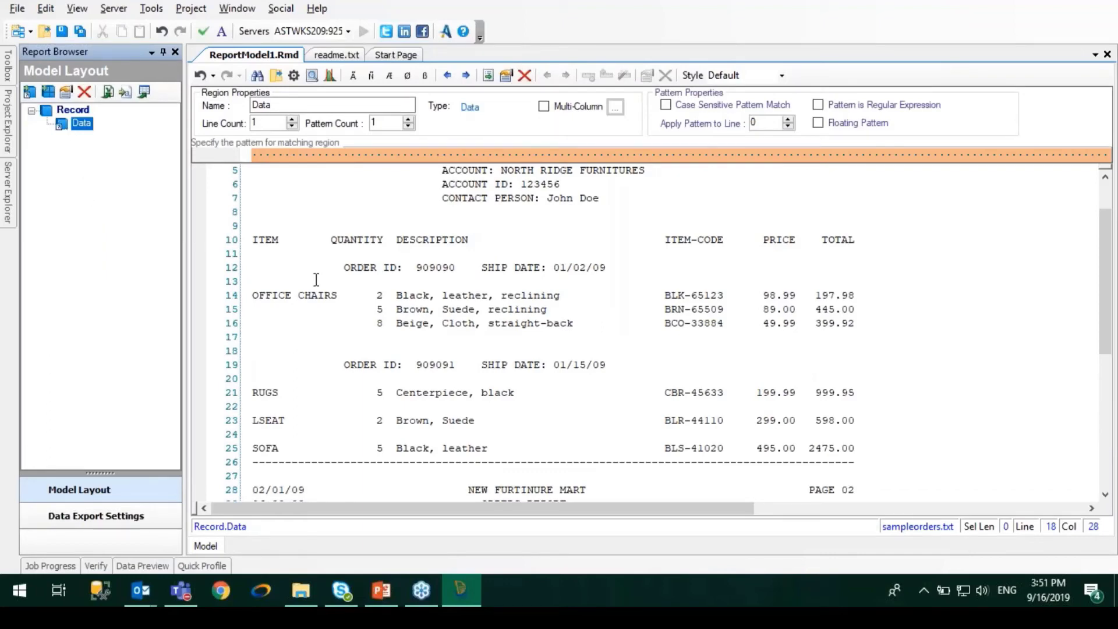
click(417, 154)
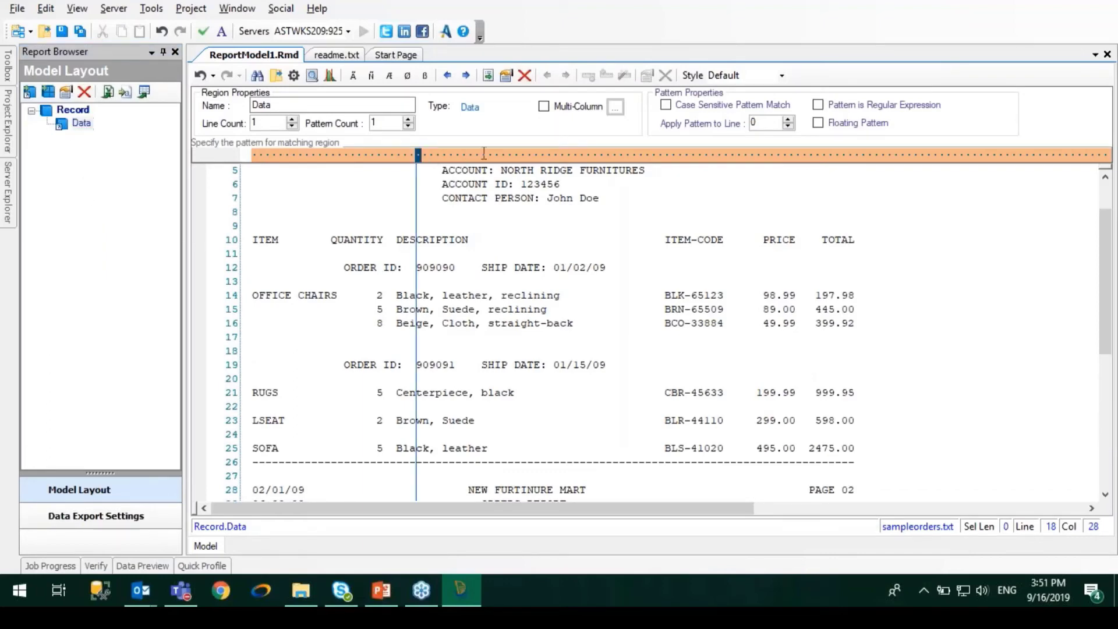
click(384, 154)
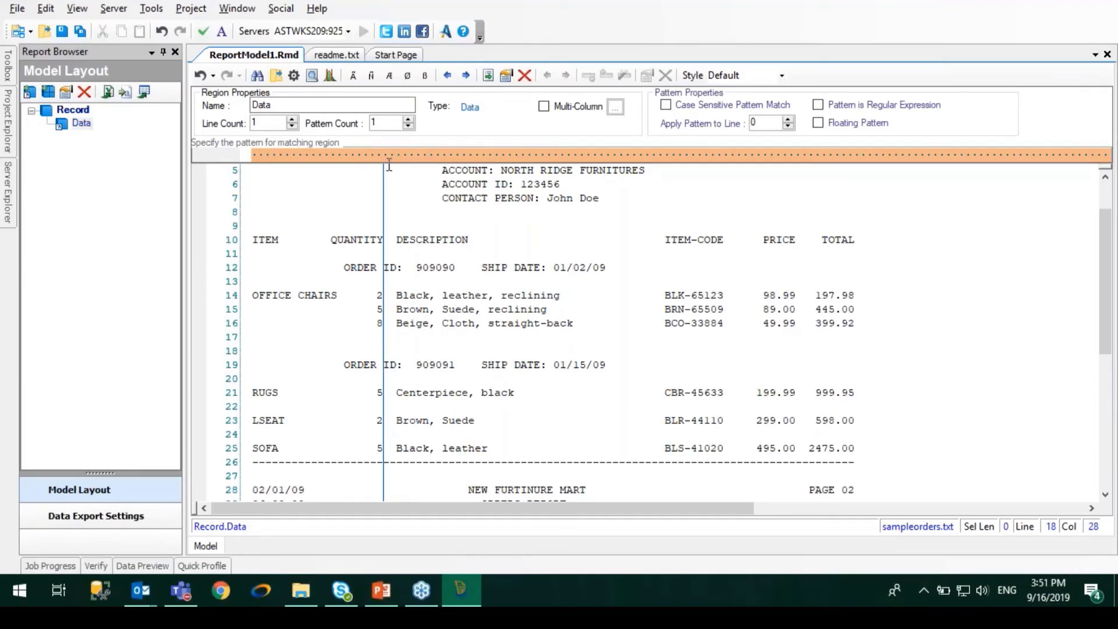
drag(377, 298, 385, 300)
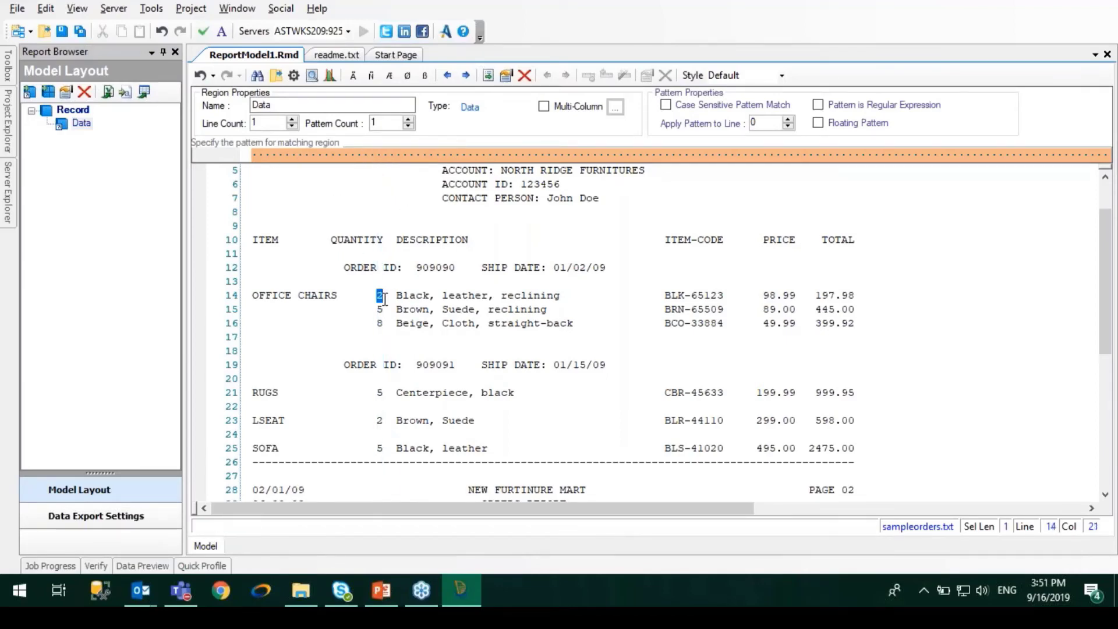
click(380, 155)
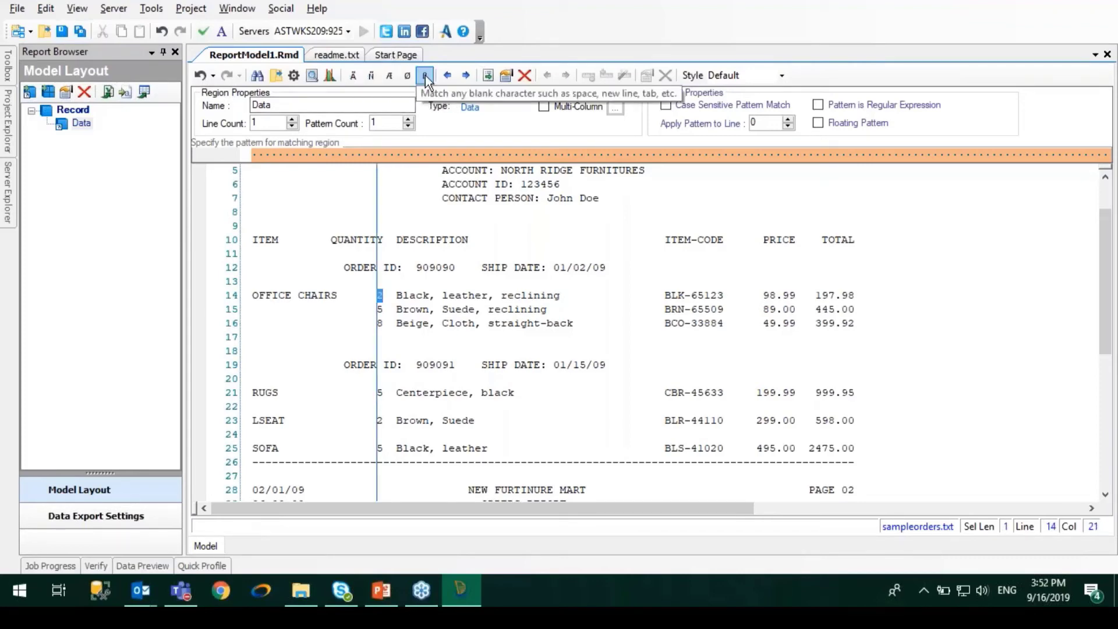
click(373, 77)
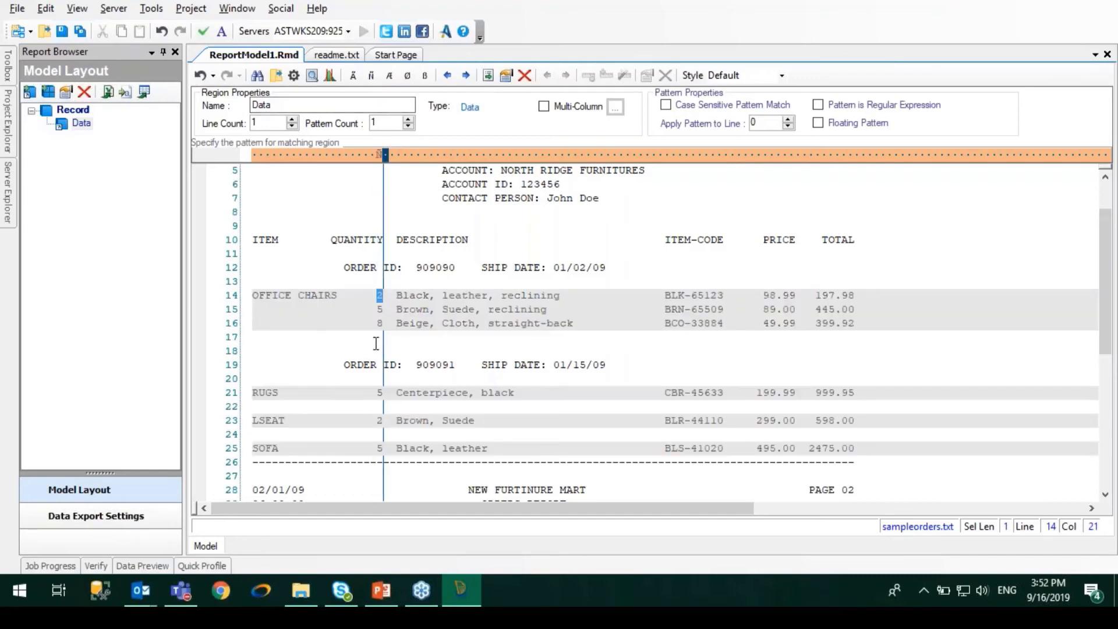
scroll(420, 321, down, 4)
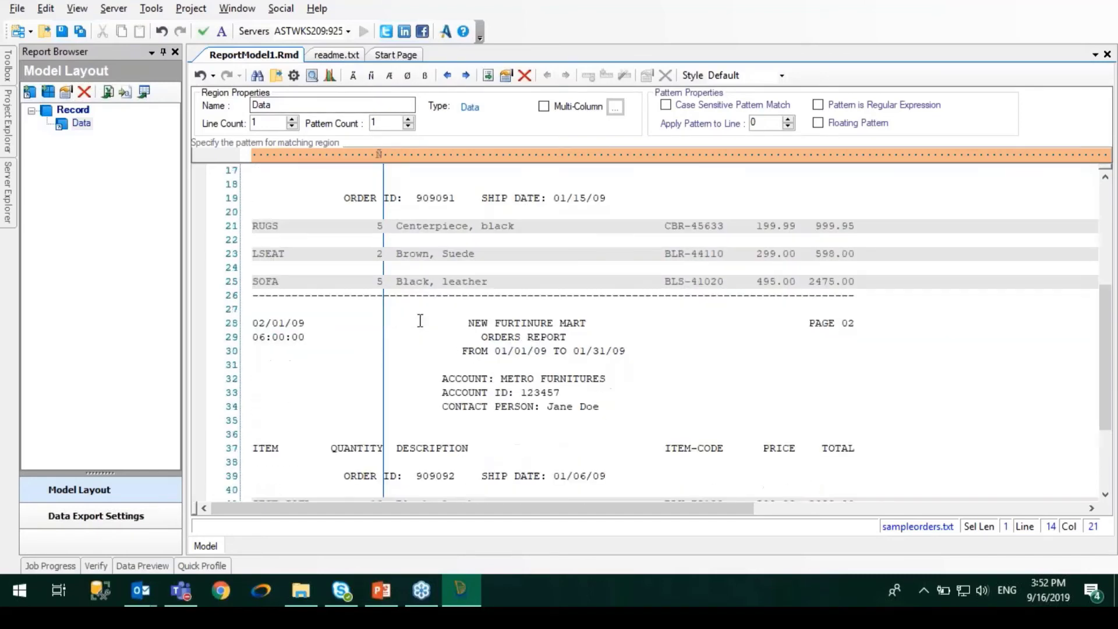
scroll(420, 321, up, 6)
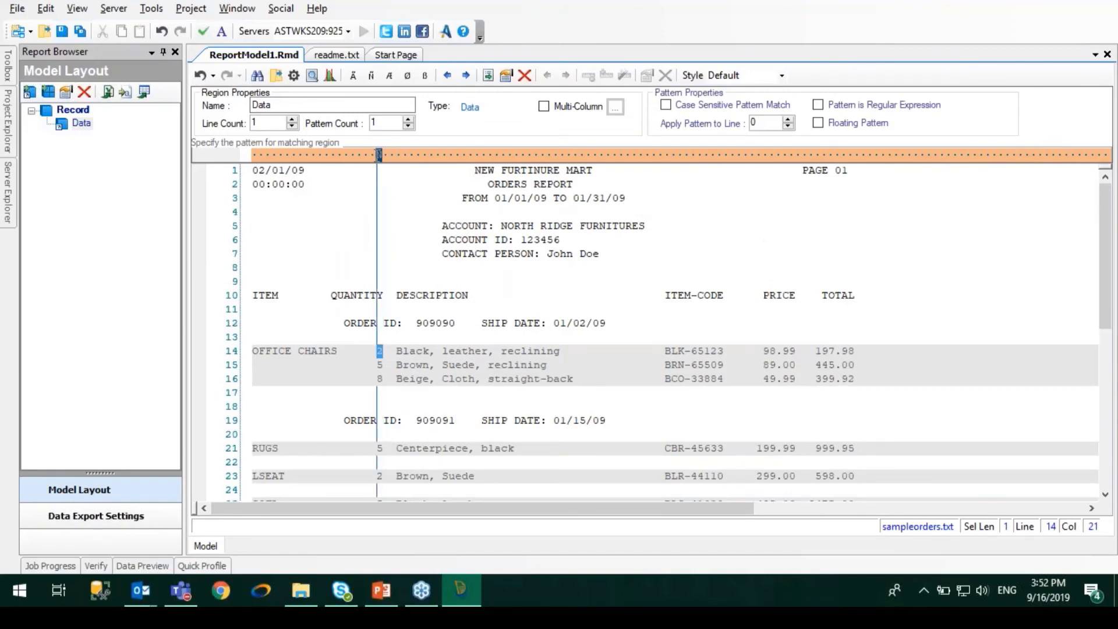
click(380, 353)
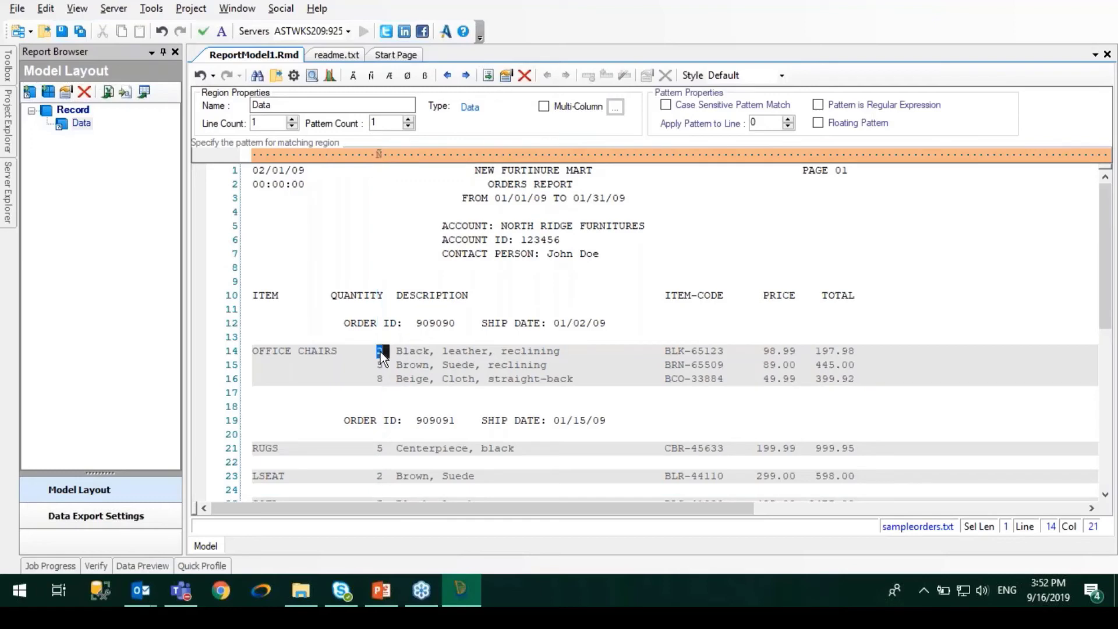
click(410, 365)
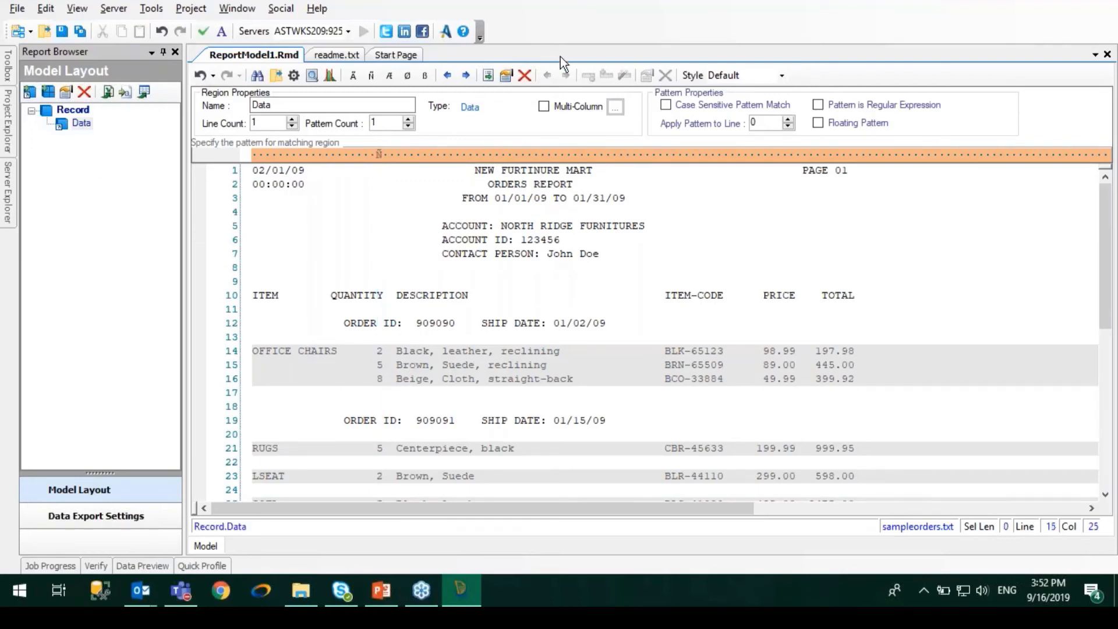
- Auto-create the fields of the data region and check the description and item-code fields
click(491, 78)
click(290, 384)
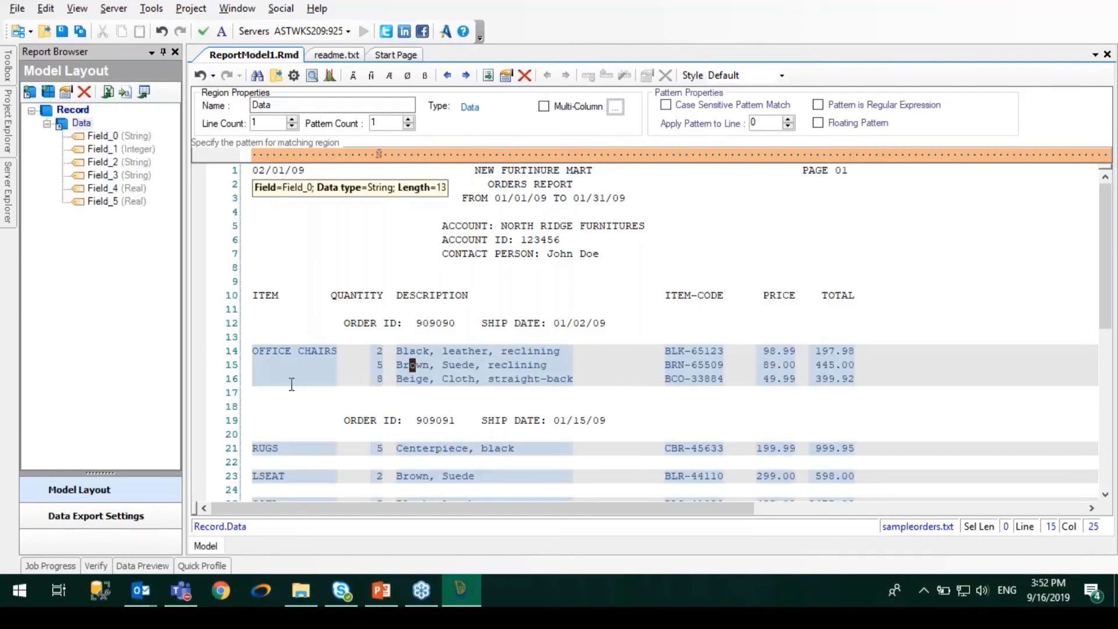
click(395, 355)
click(452, 355)
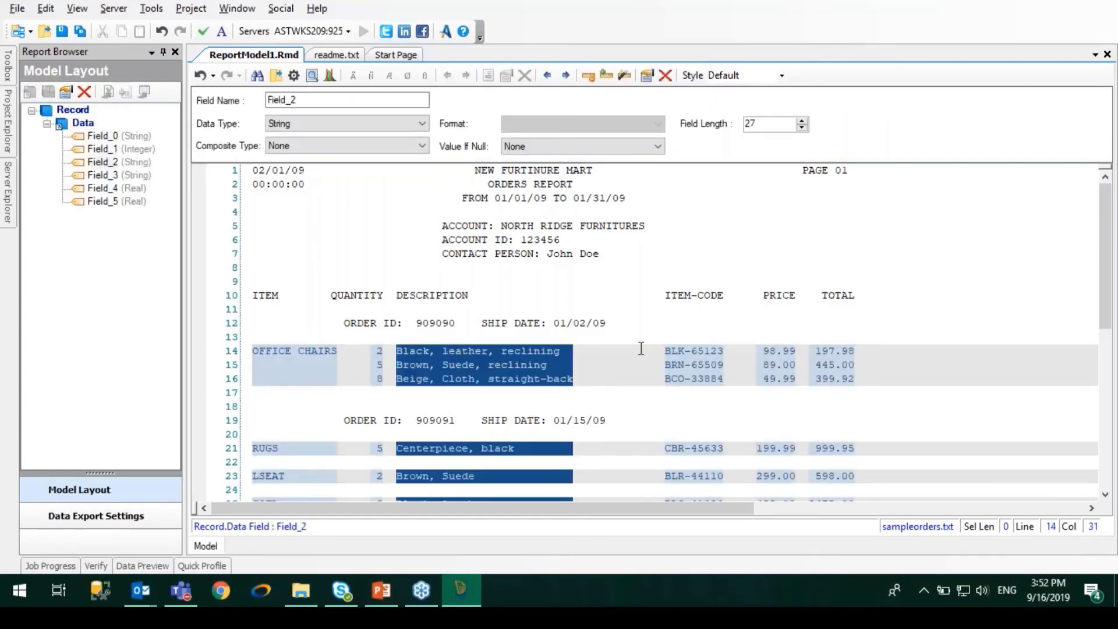
click(691, 351)
- Rename Field_0 as Item and Field_1 as Quantity
click(99, 137)
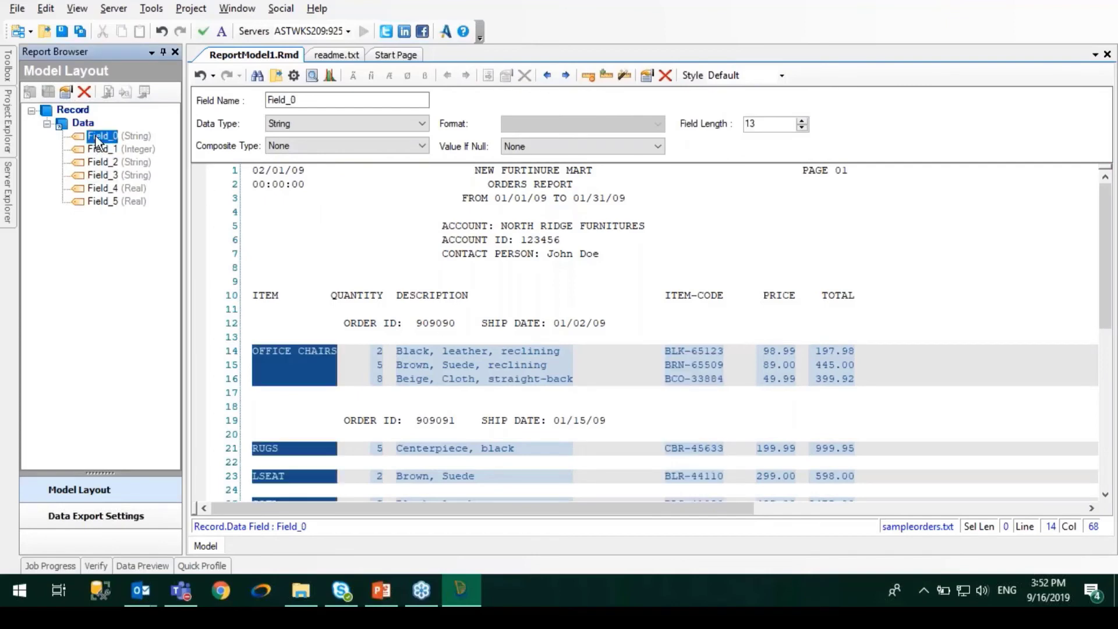
click(302, 100)
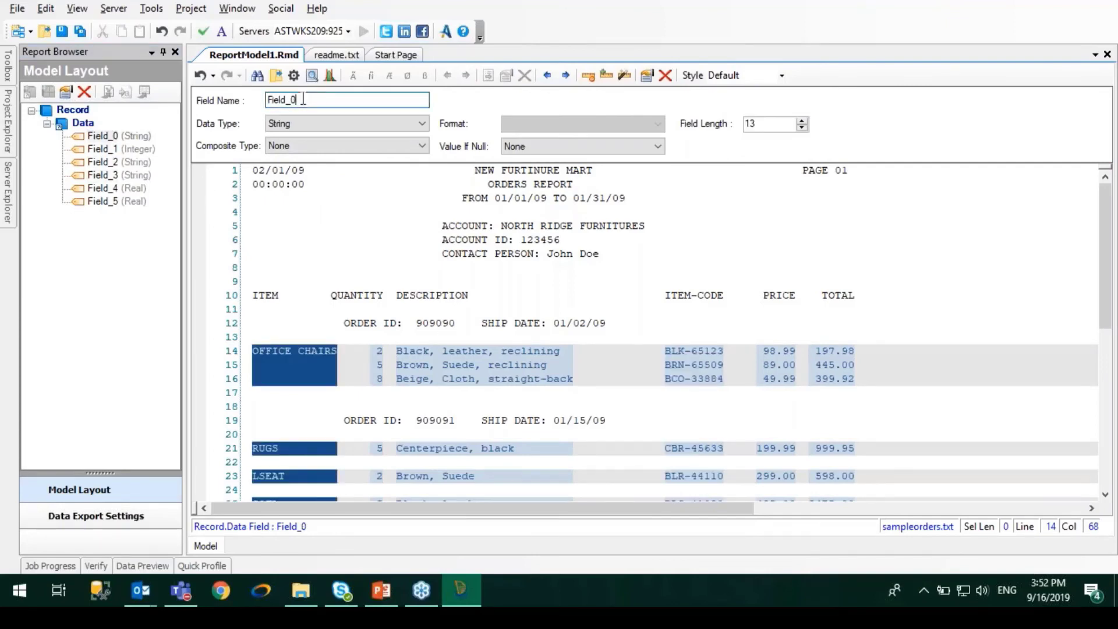
drag(295, 98, 253, 104)
text(Item)
click(103, 151)
double_click(295, 102)
text(Quantity)
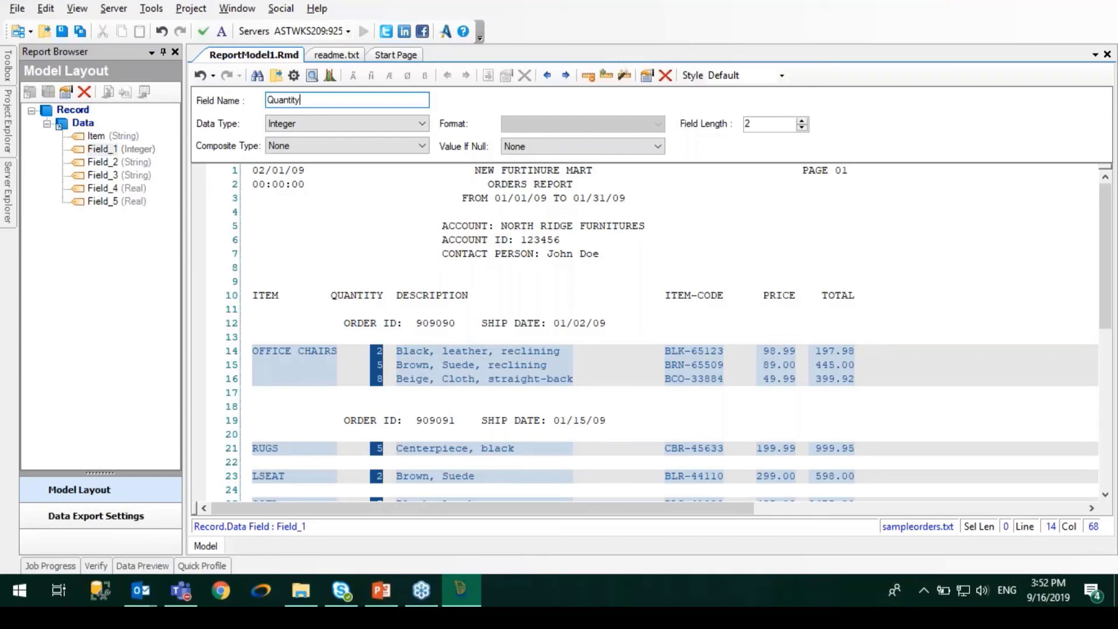
- Rename the description field as Desc and the item-code field as Item_Code
click(103, 162)
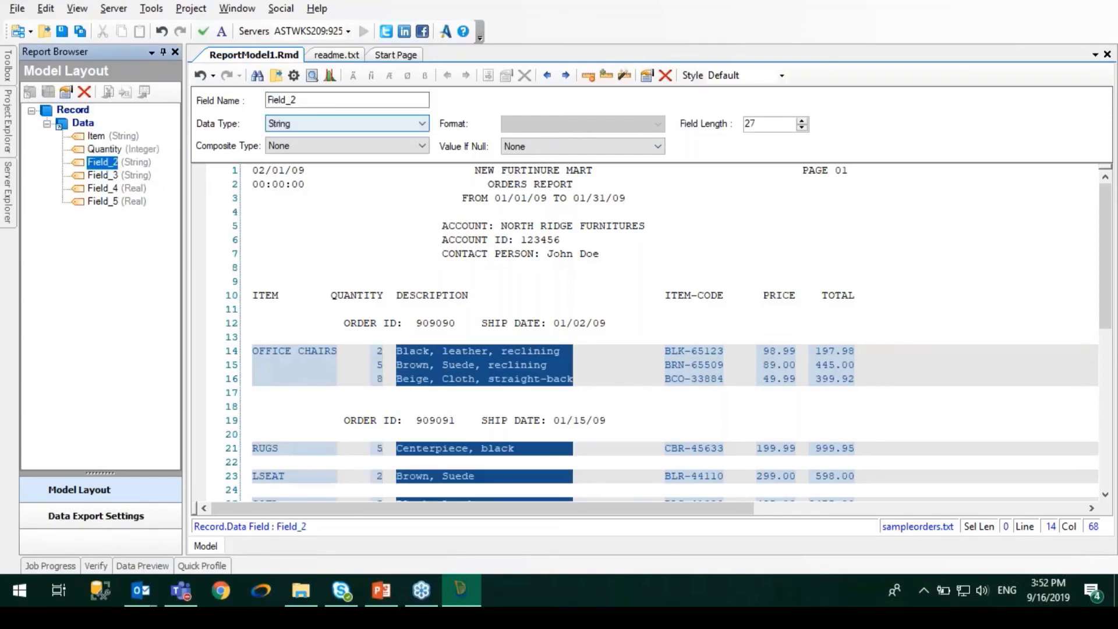
double_click(299, 99)
text(Desc)
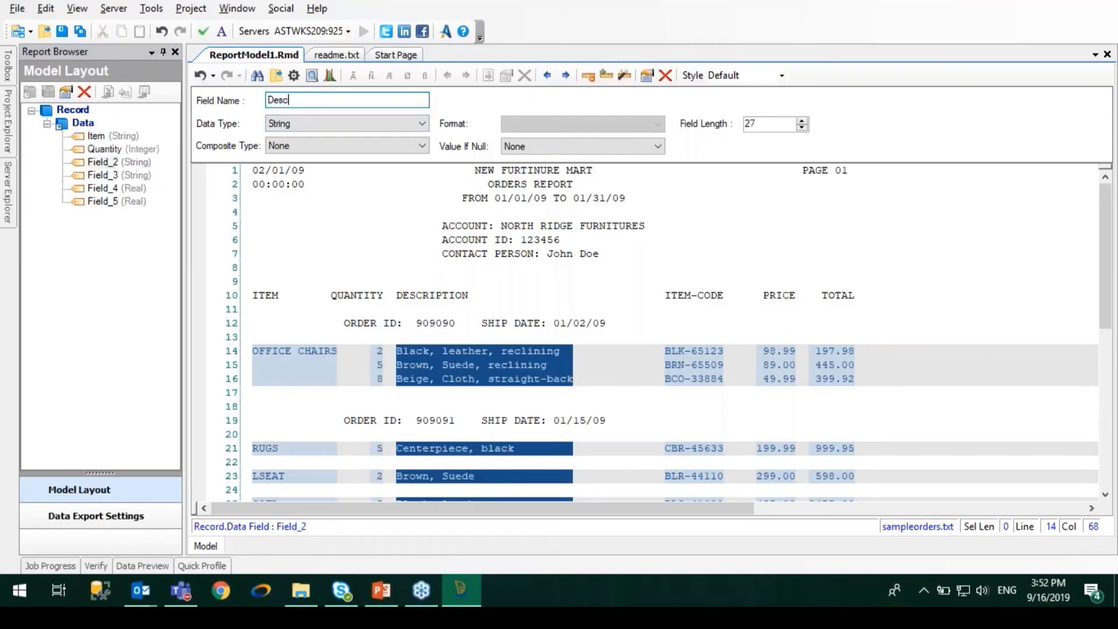
click(102, 174)
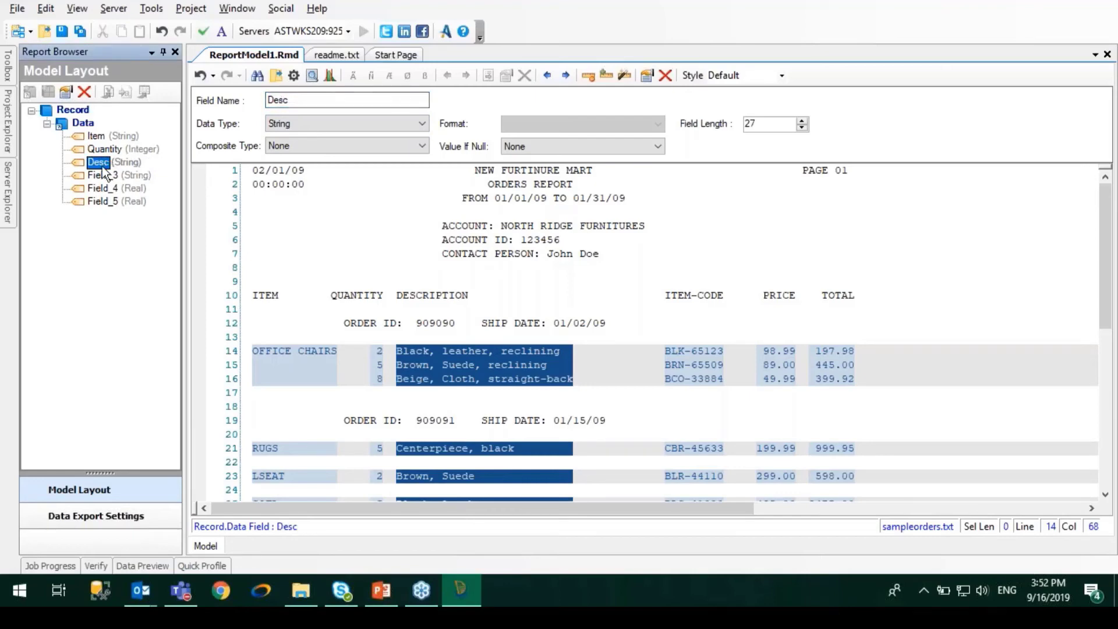
double_click(334, 99)
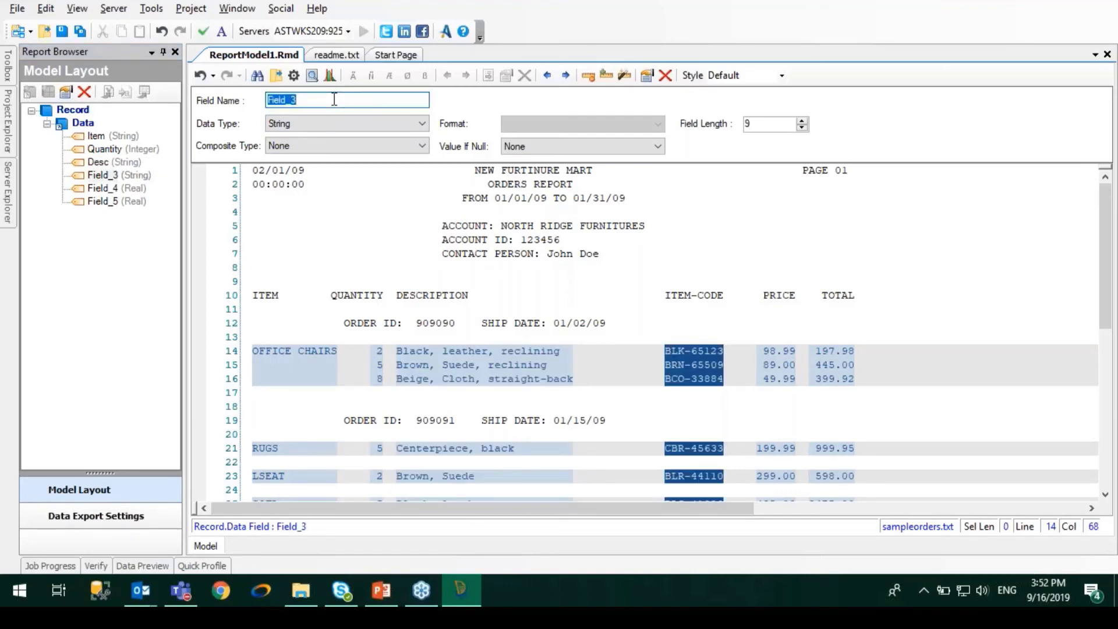
text(Item_Code)
click(291, 101)
- Rename the price field as Price and select the field covering the totals
click(112, 187)
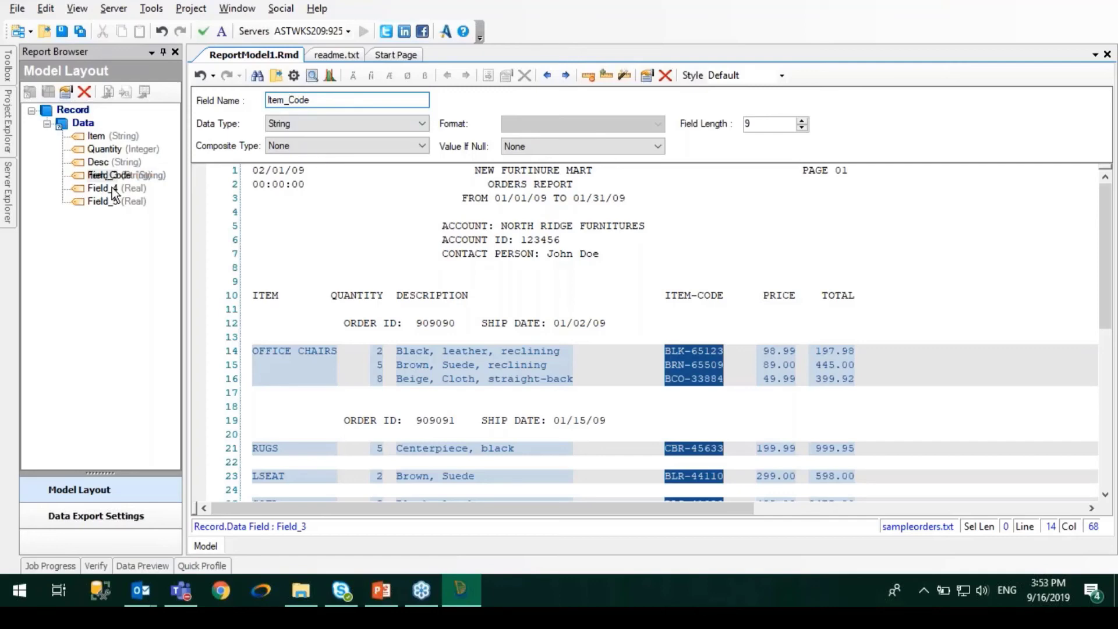
drag(297, 100, 292, 104)
click(294, 103)
double_click(311, 101)
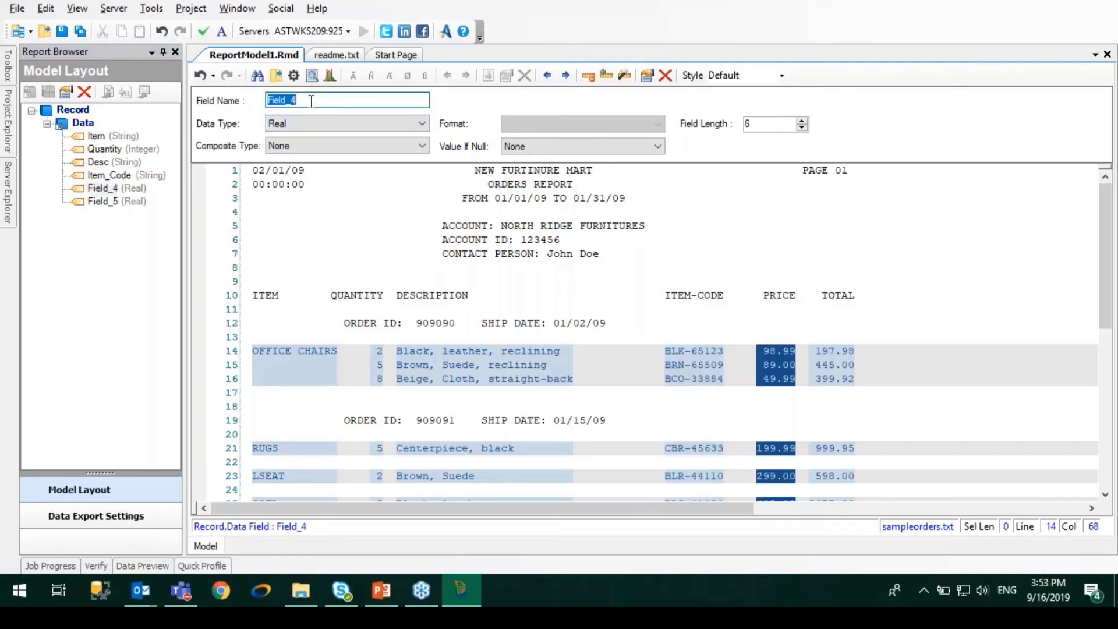
text(Price)
key(Return)
click(833, 364)
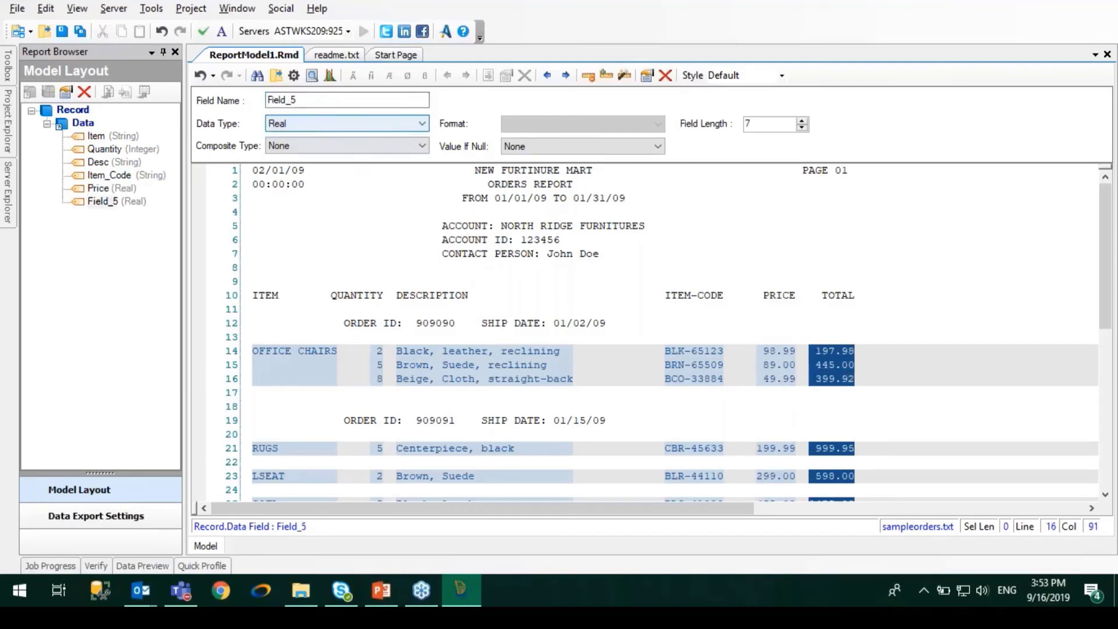
- Rename the field covering the order totals as Total
double_click(317, 102)
text(T)
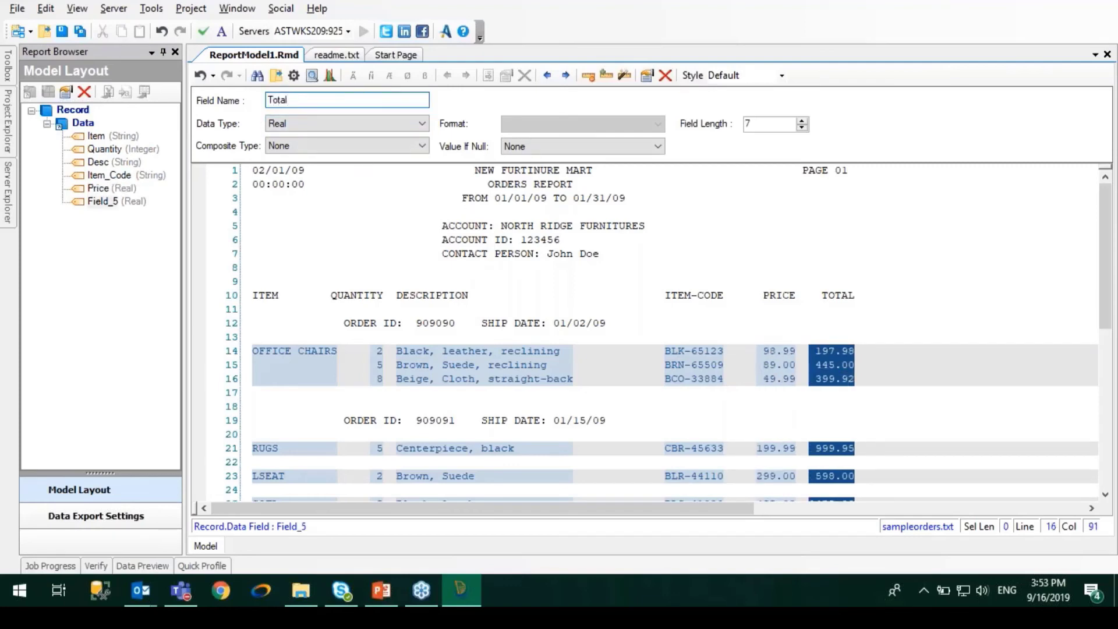
text(otal)
click(357, 253)
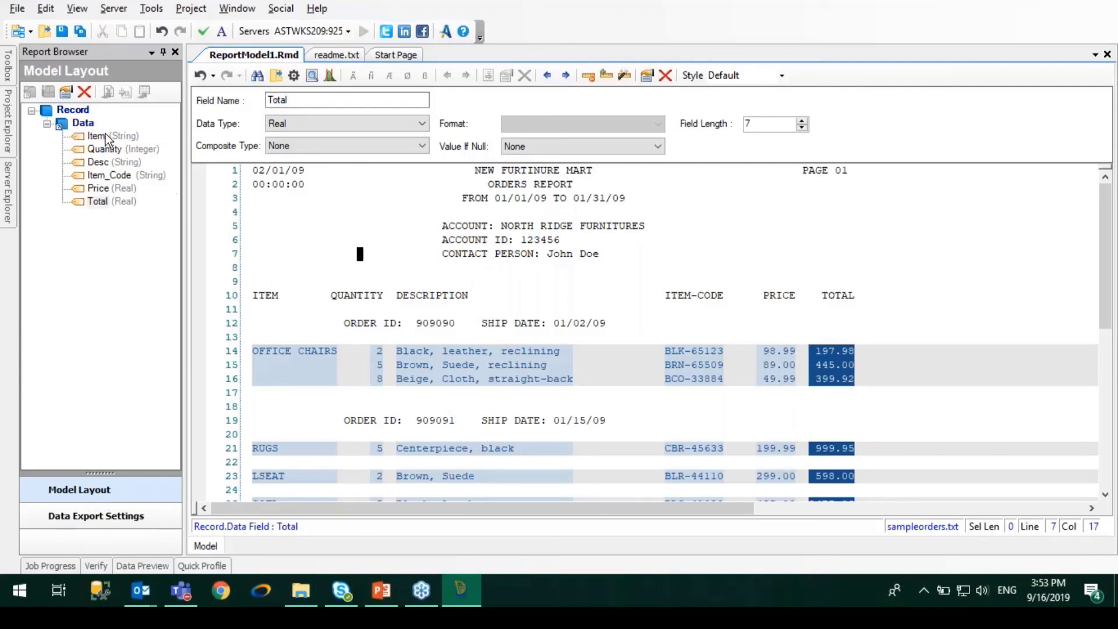
- Look through the exercise folders of MODULE_2 in the training project
click(312, 76)
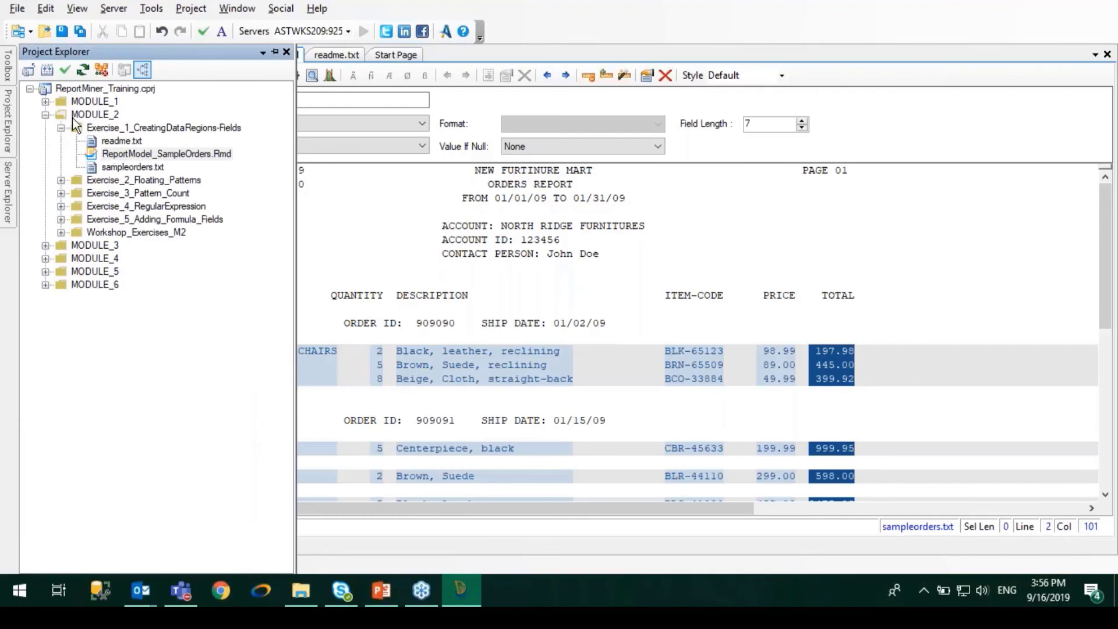
click(68, 126)
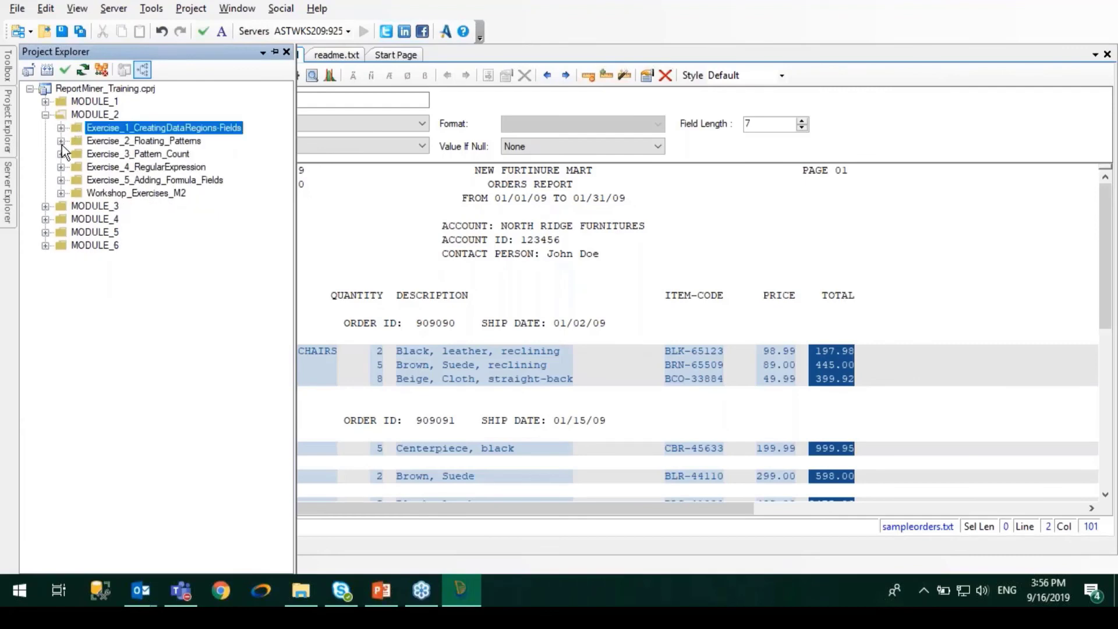
click(61, 142)
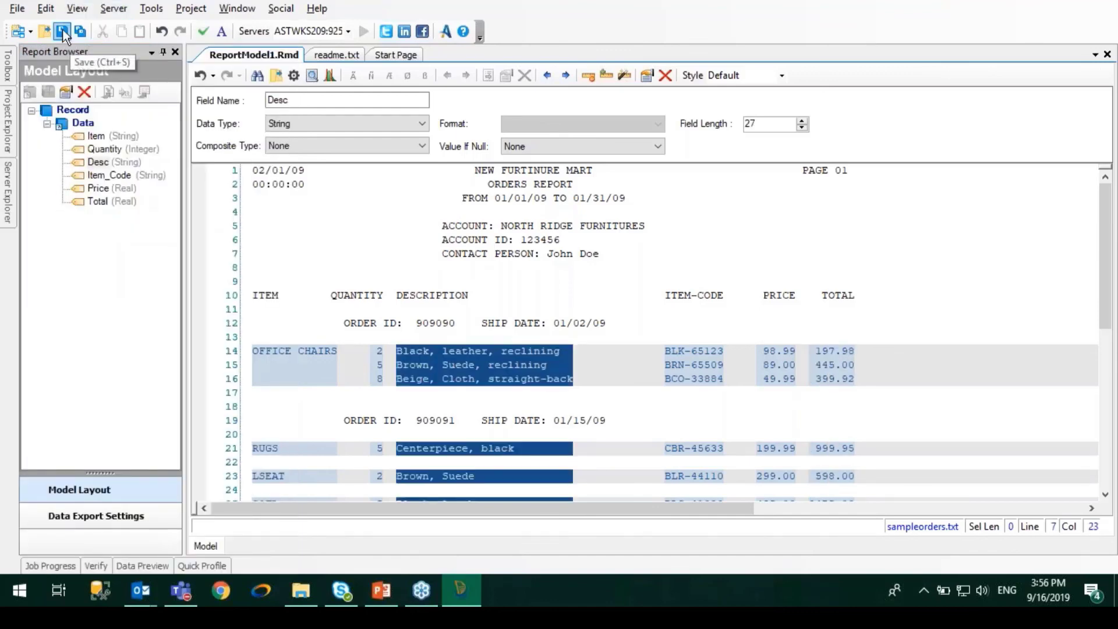
- Save the report model as ReportModel_Exercise1 in the Exercise_1_CreatingDataRegions-Fields folder and close it
click(62, 29)
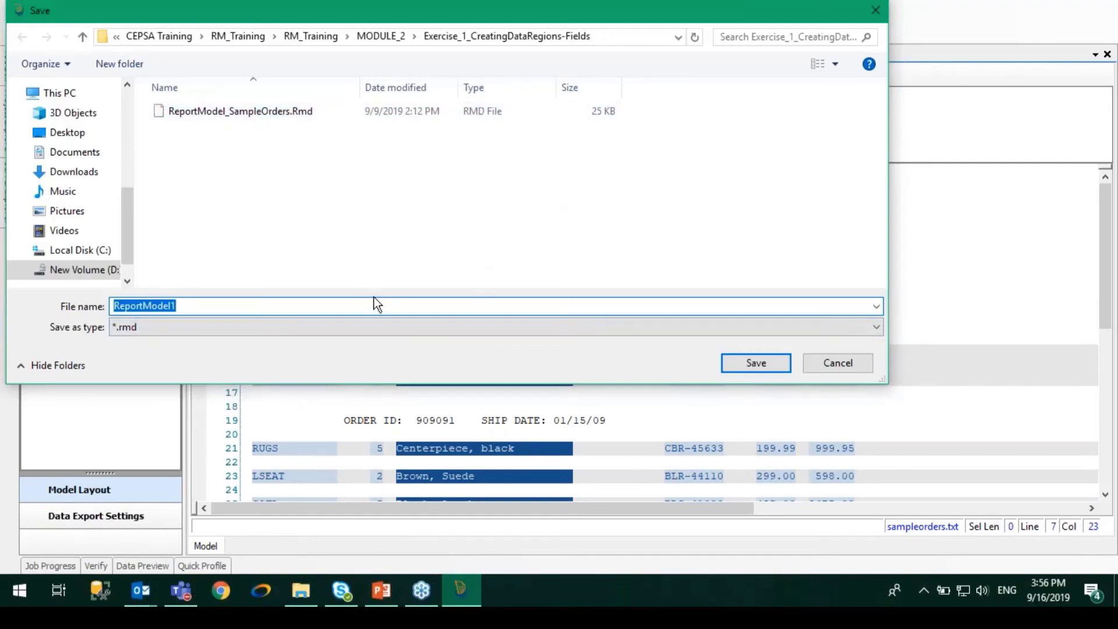
click(361, 306)
key(BackSpace)
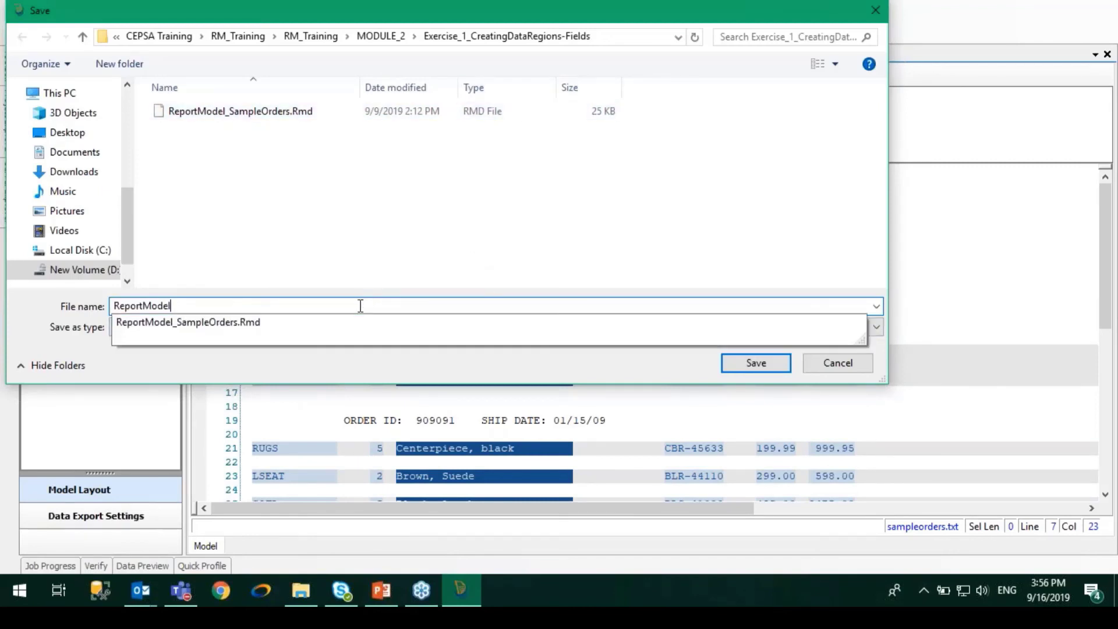
text(_Excer)
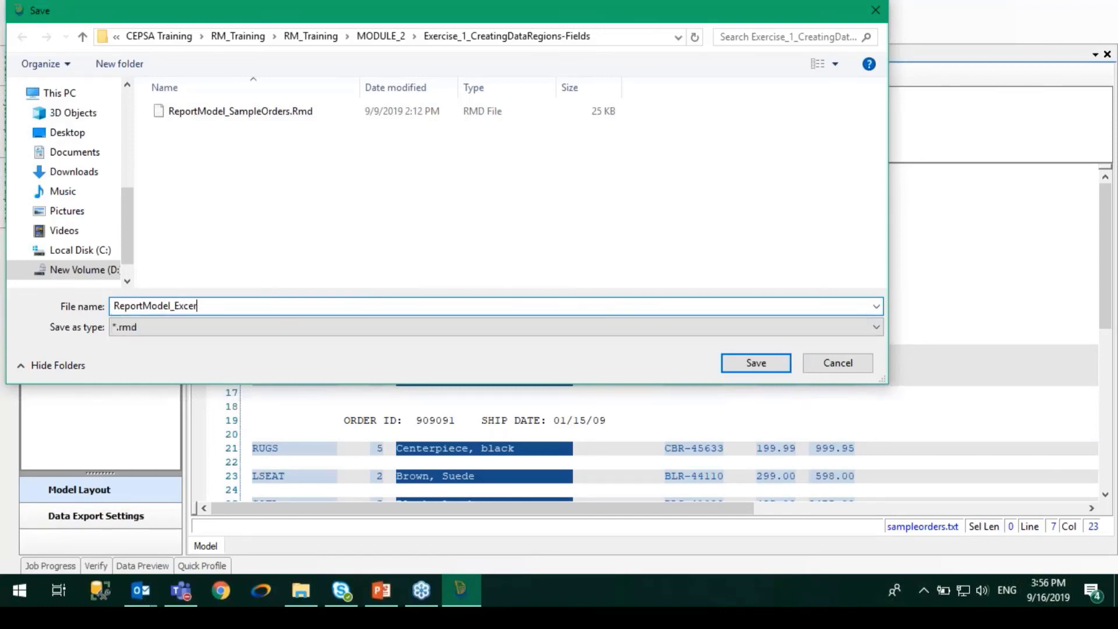
text(si)
key(BackSpace)
key(BackSpace)
key(BackSpace)
key(BackSpace)
key(BackSpace)
text(ercise)
click(782, 361)
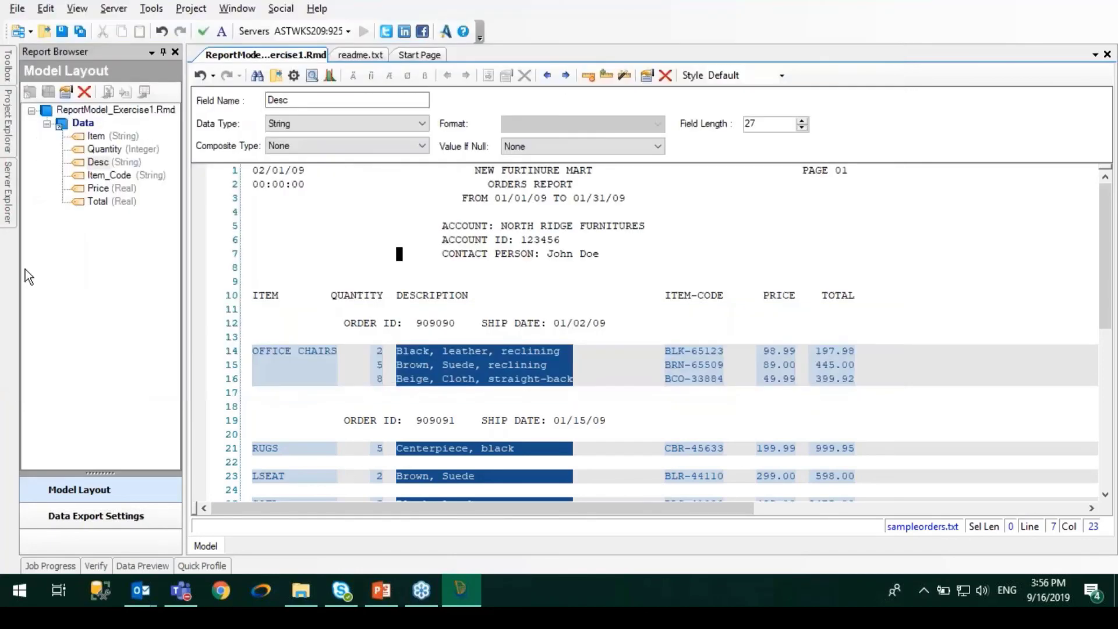
right_click(245, 56)
click(303, 91)
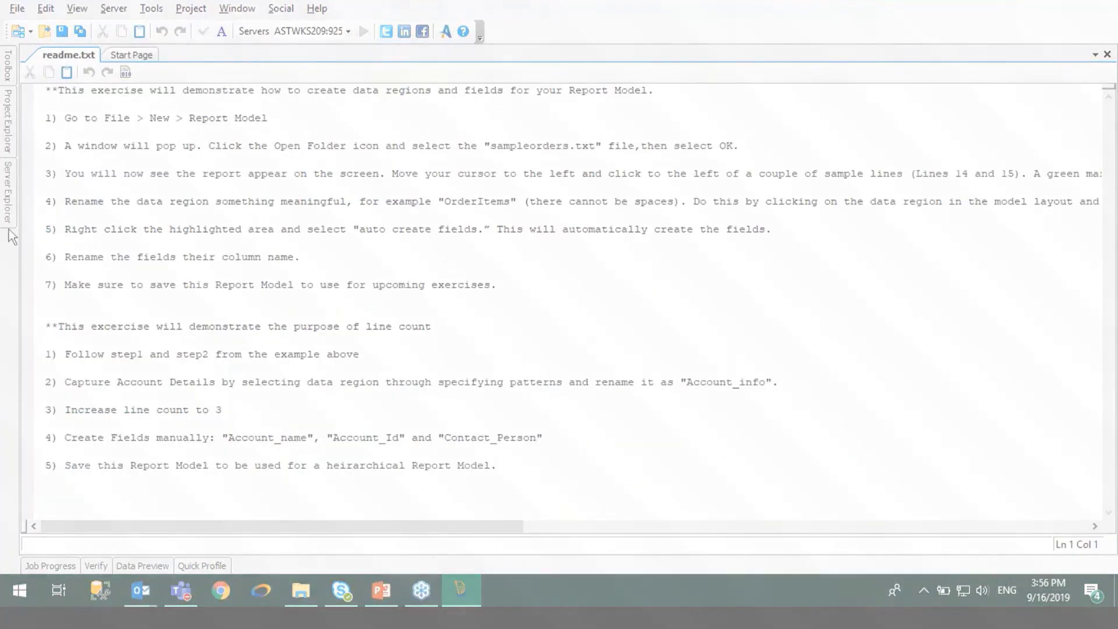